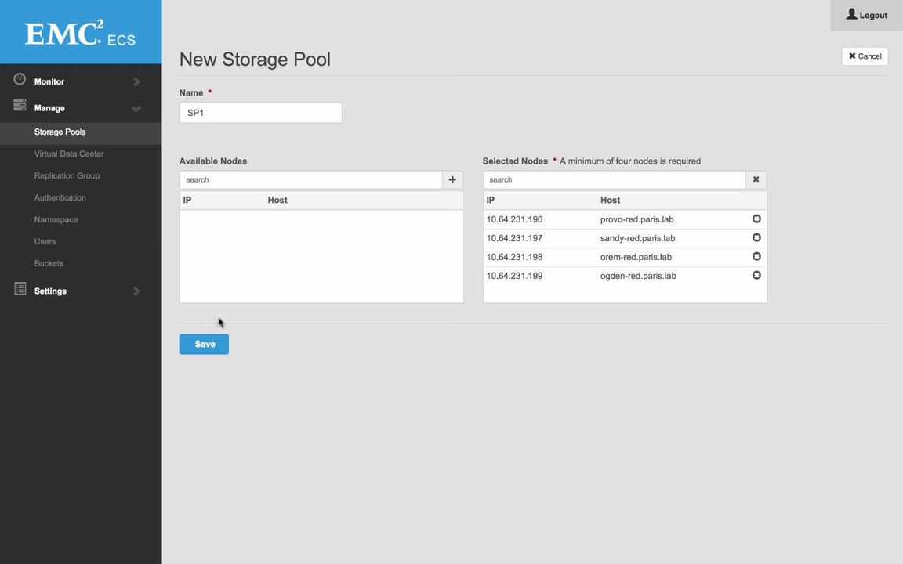
Step: Save storage pool SP1, check its four nodes, and refresh until its status reads Ready
left_click(207, 344)
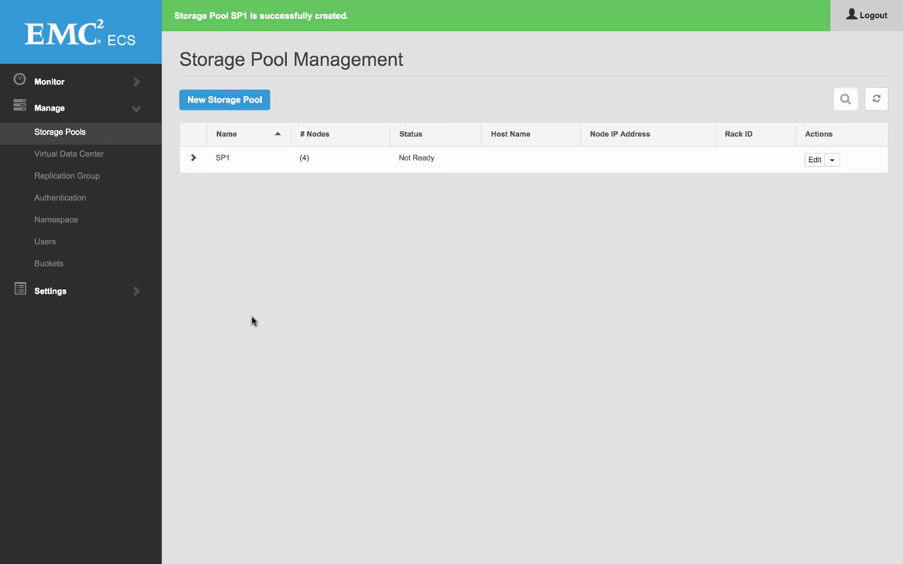
left_click(192, 159)
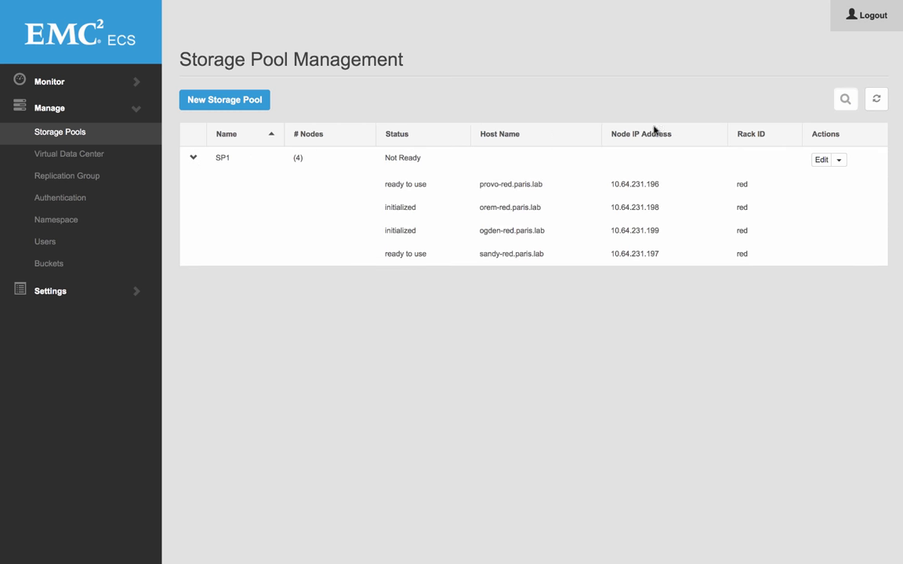
left_click(877, 99)
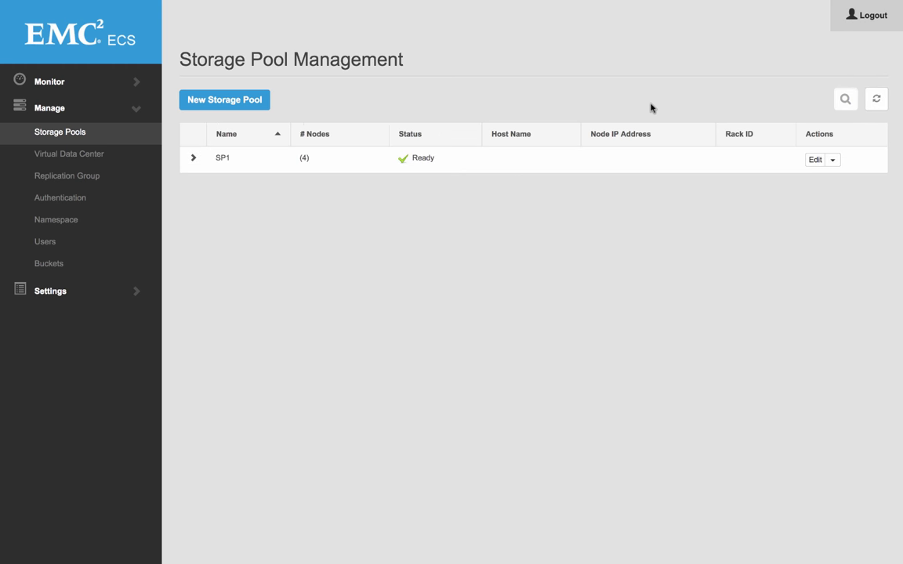
left_click(98, 154)
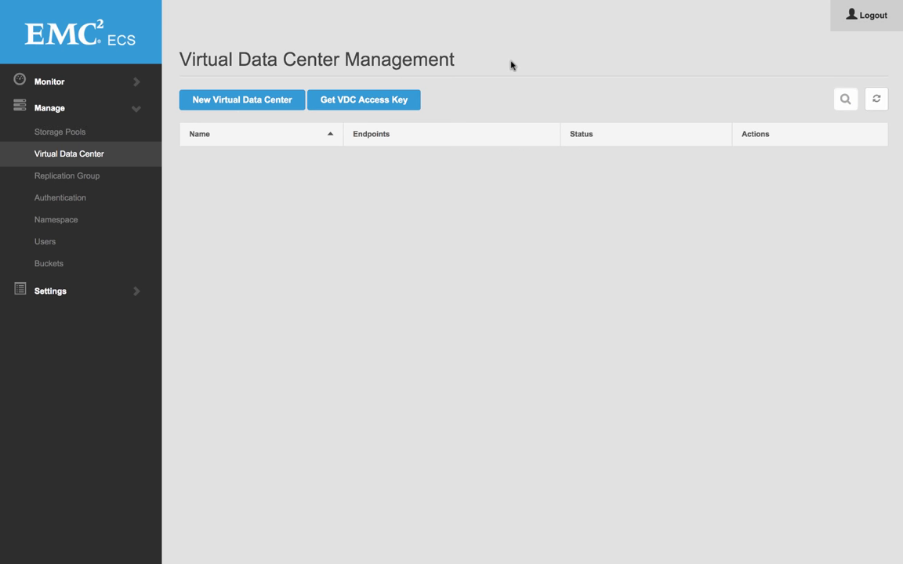
Step: Display the VDC access key and copy it
left_click(380, 99)
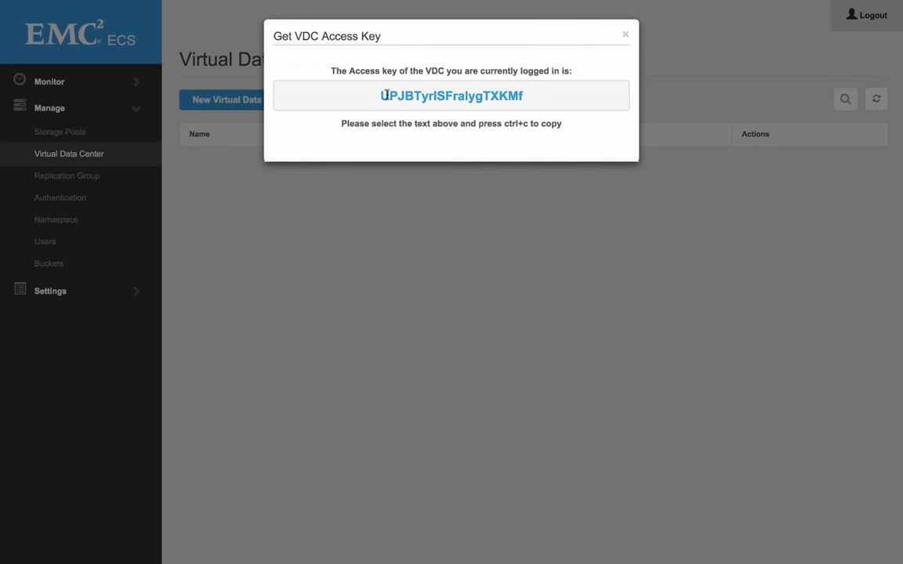
double_click(403, 94)
key("super+c")
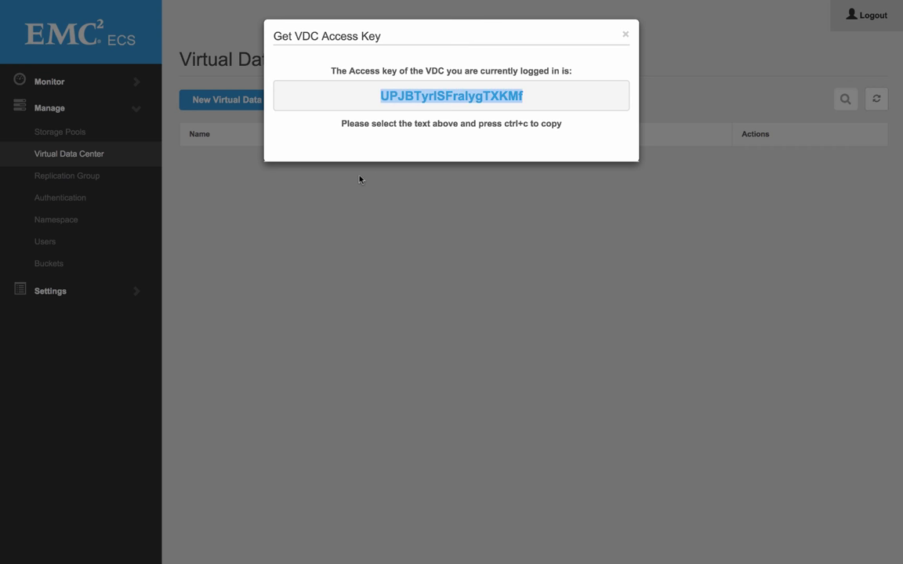
left_click(360, 178)
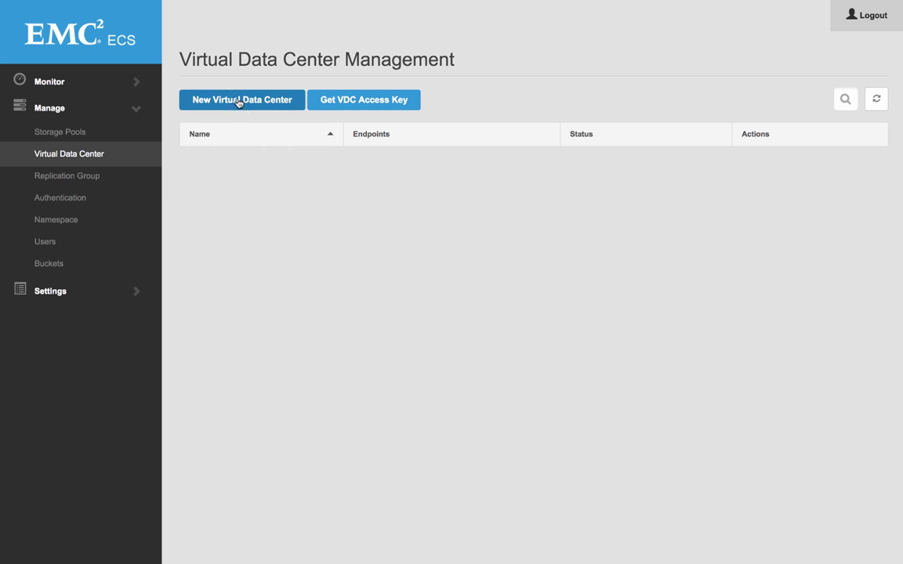
Step: Create VDC1 with the pasted key and endpoints 10.64.231.196 through 10.64.231.199
left_click(238, 99)
left_click(237, 113)
type("VDC1")
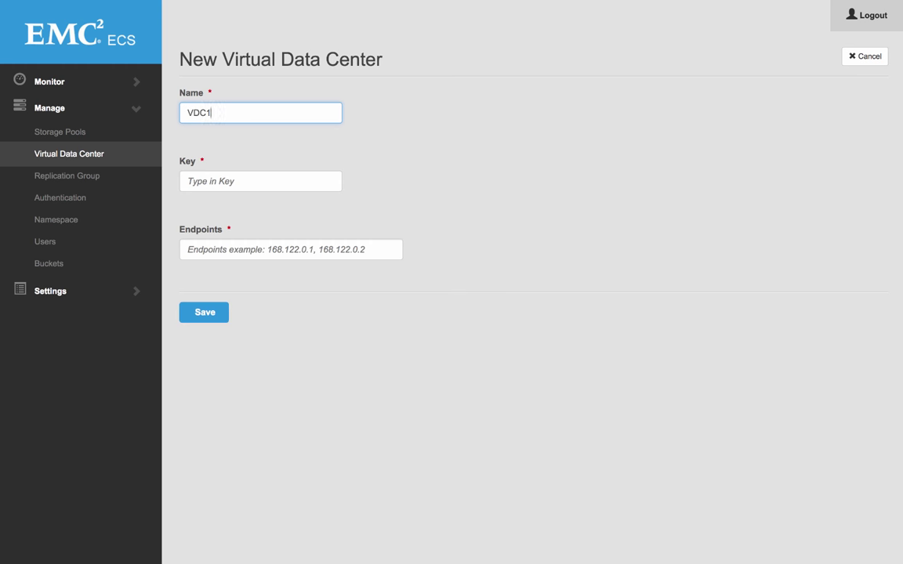
key("Tab")
key("super+v")
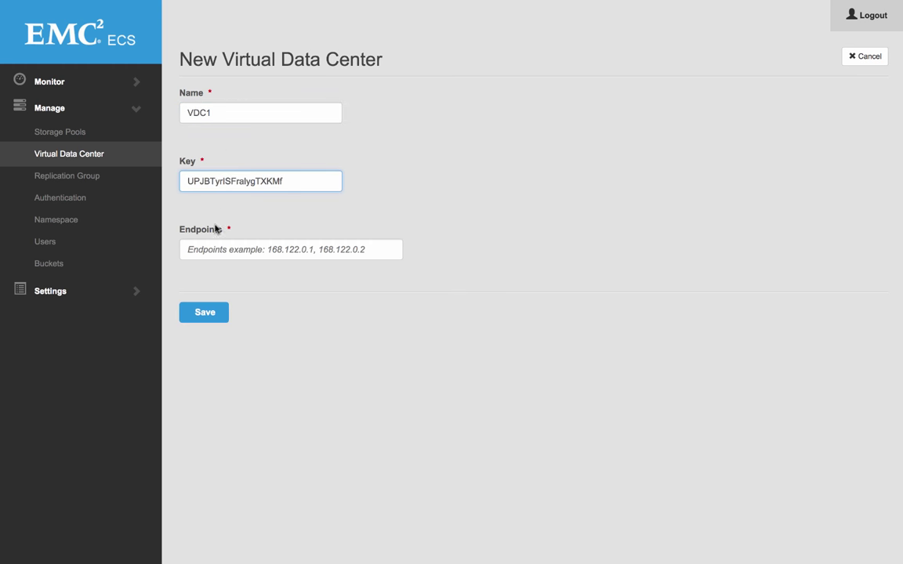
left_click(222, 248)
type("10.64.2")
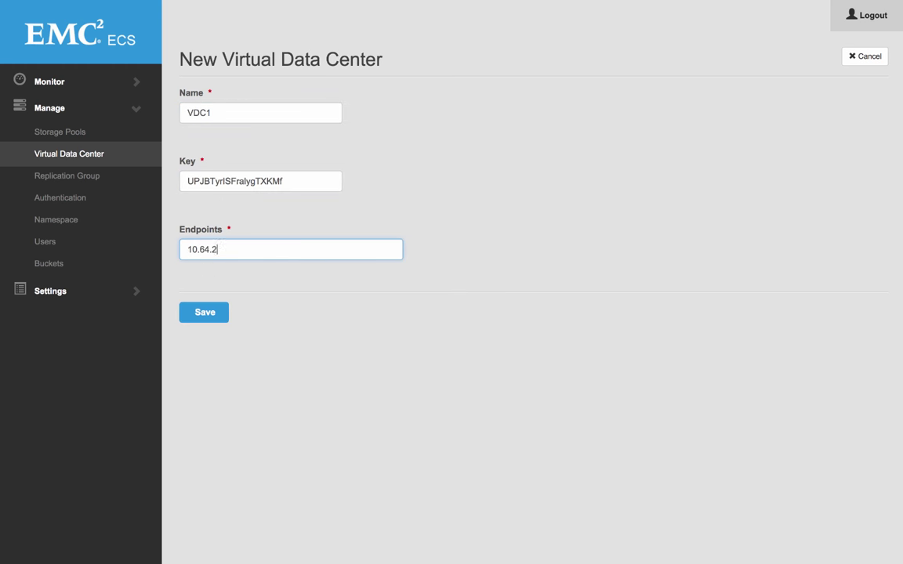
type("31.196,10.64.231.197,")
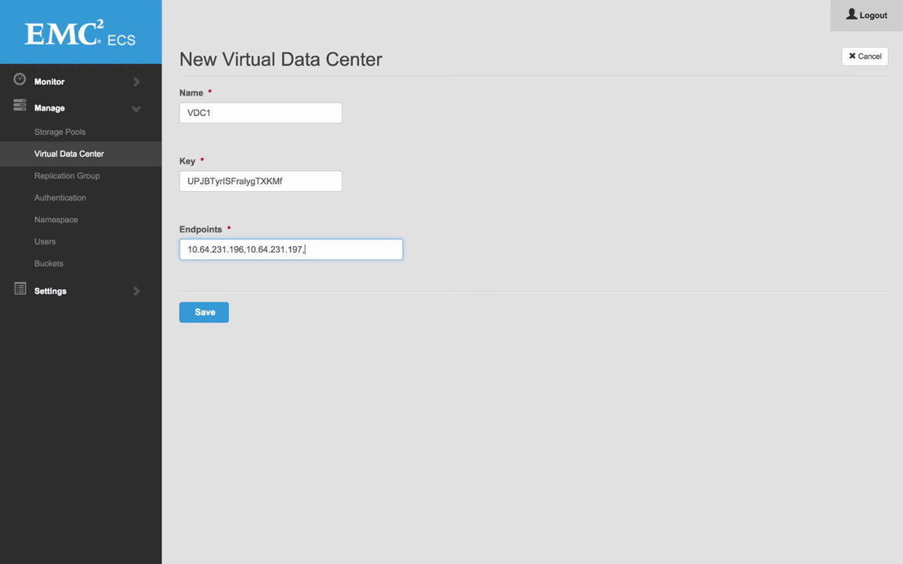
type("10.64.231.198,10.64.231.199")
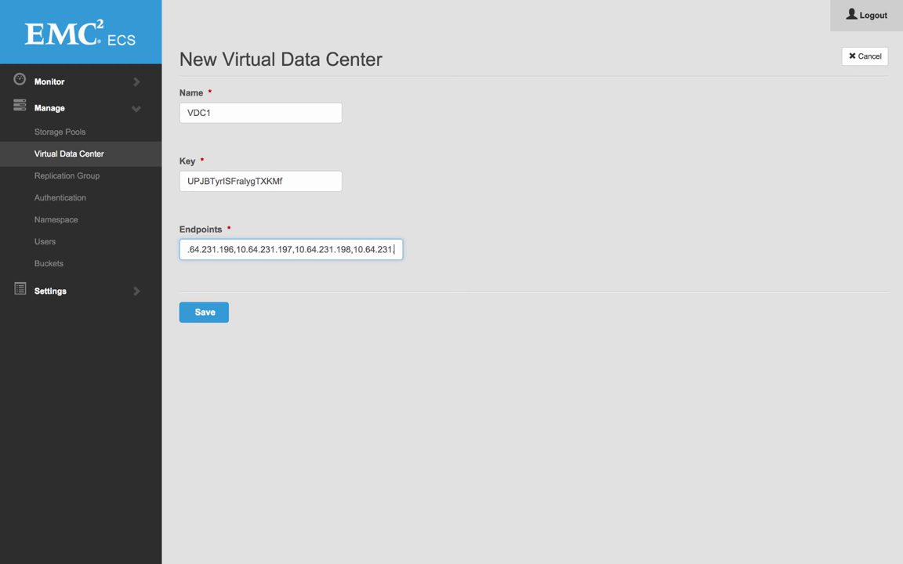
left_click(183, 316)
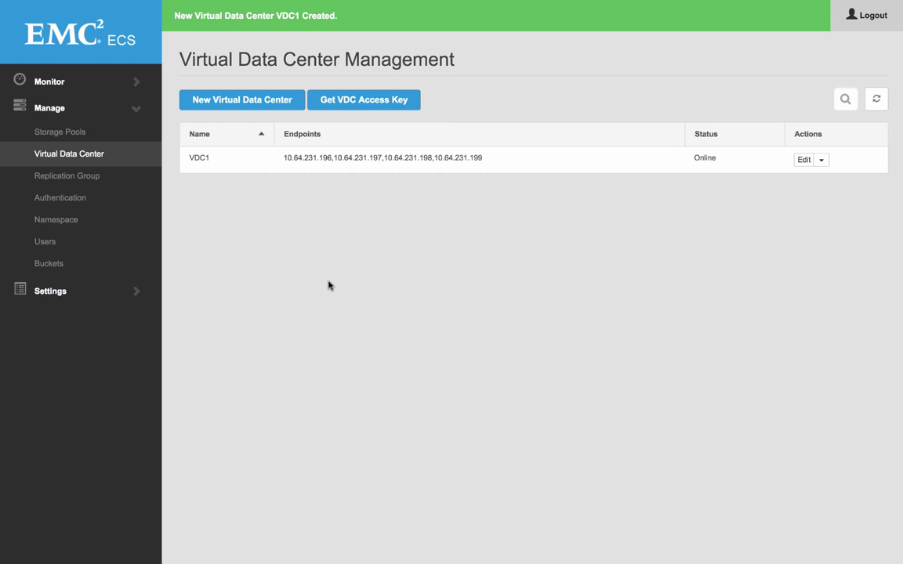
Step: Create replication group RG1 pairing VDC1 with storage pool SP1, then review its details
left_click(68, 177)
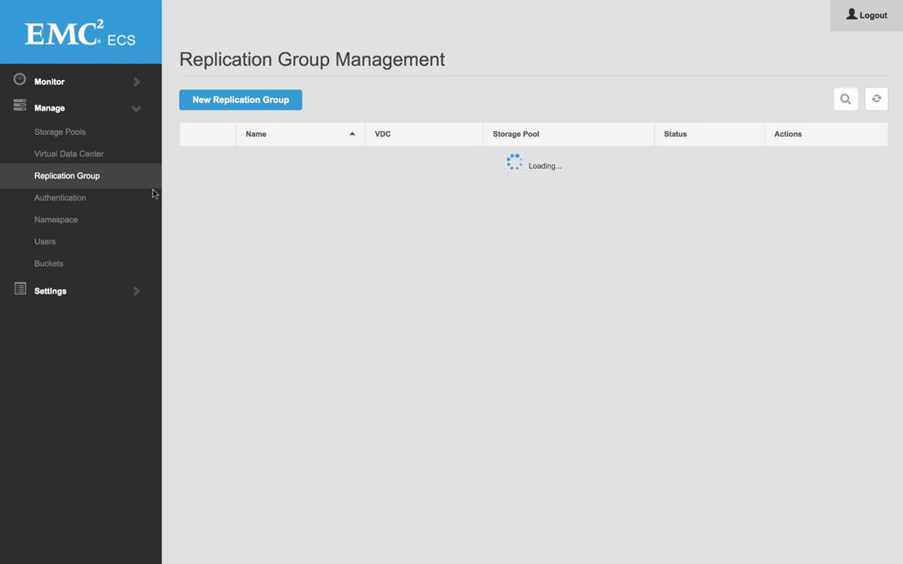
left_click(262, 101)
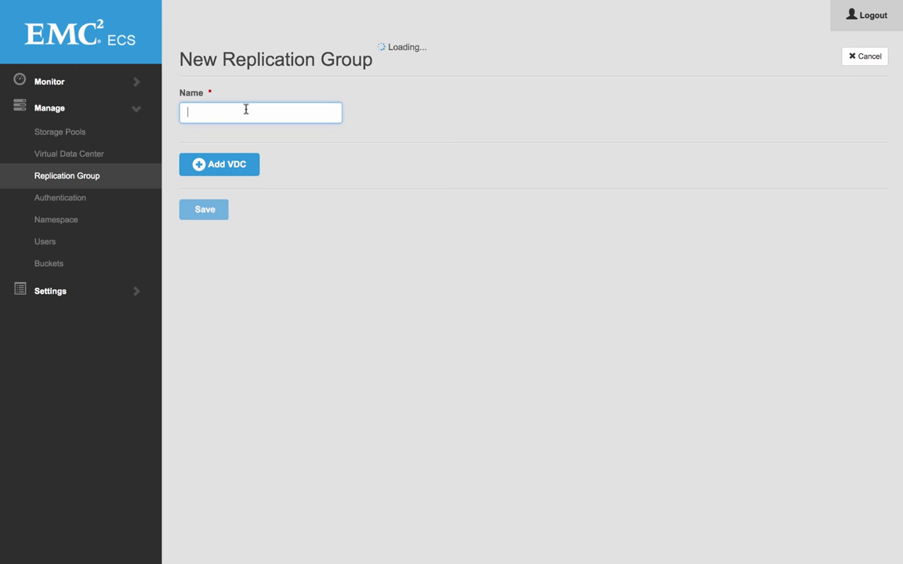
type("RG1")
left_click(199, 170)
left_click(251, 179)
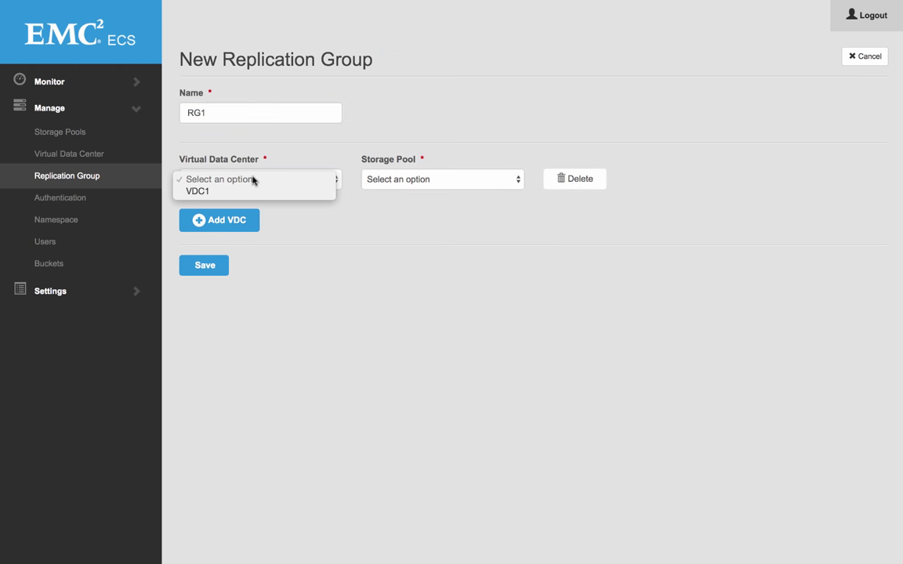
left_click(248, 192)
left_click(400, 178)
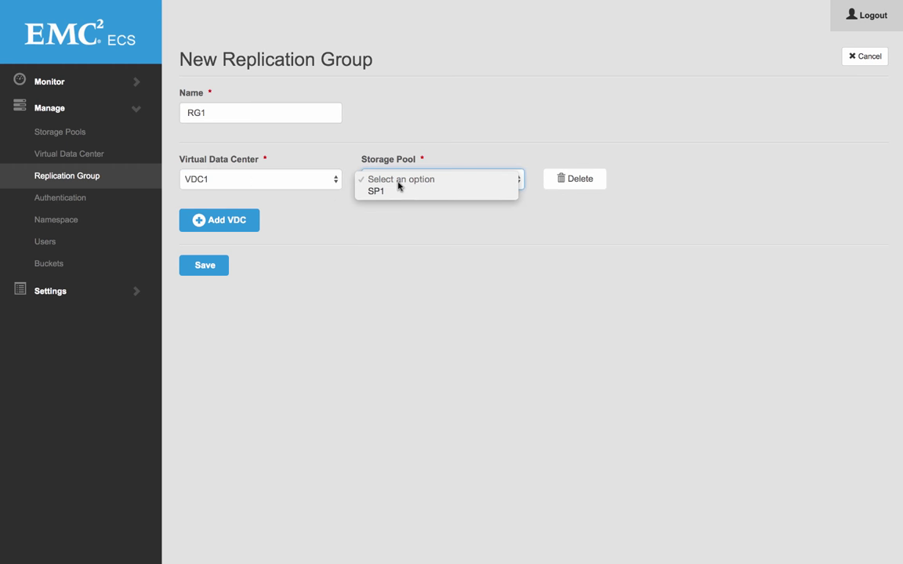
left_click(398, 190)
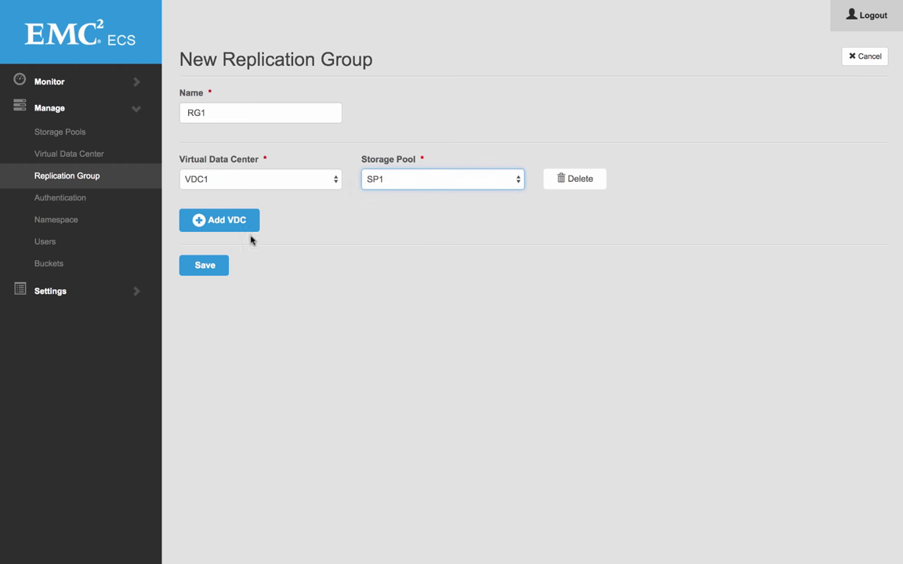
left_click(202, 268)
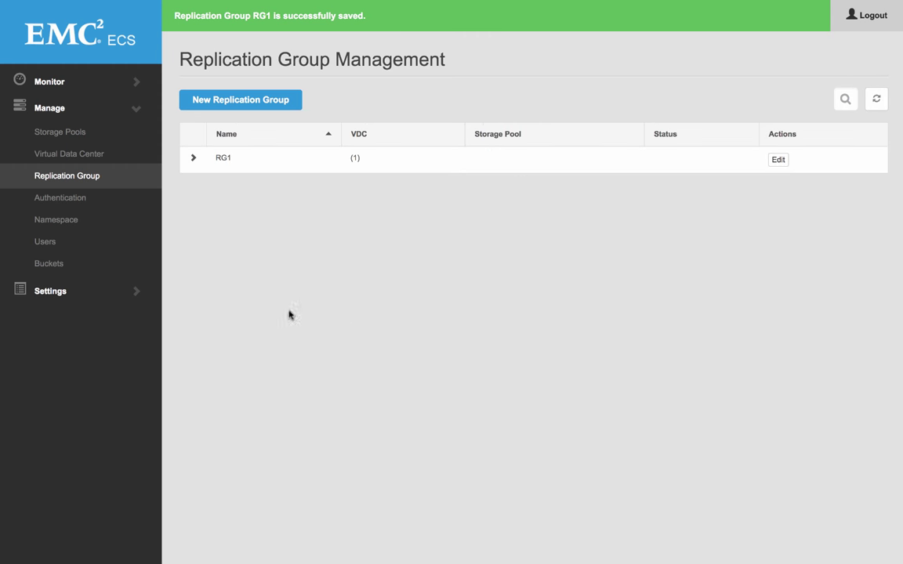
left_click(192, 160)
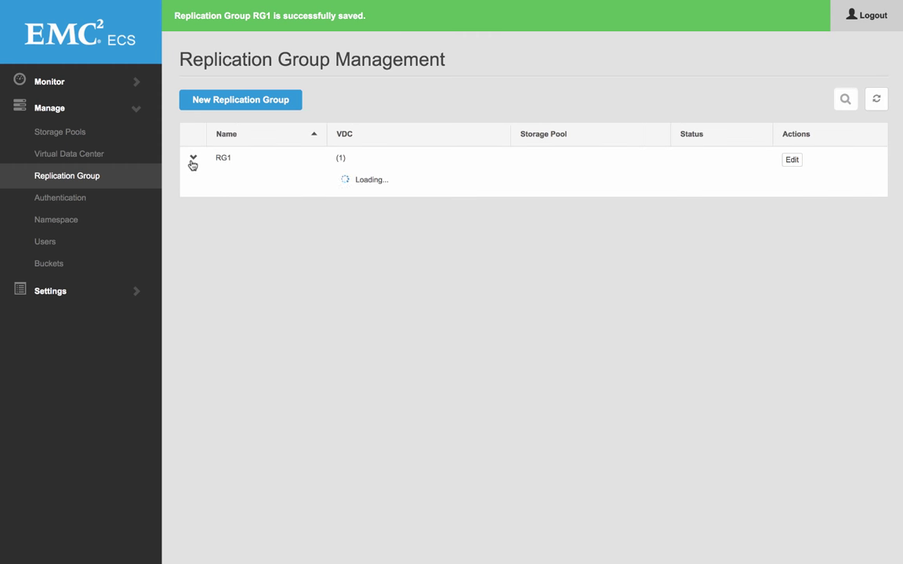
left_click(81, 198)
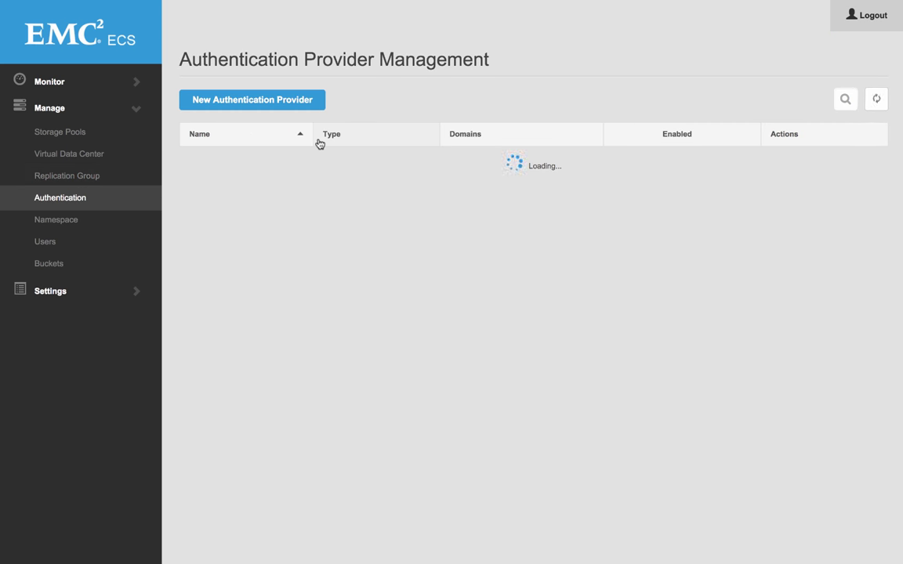
Step: Name the new provider paris.lab, fill in its description and domain, and enter the LDAP server URL
left_click(271, 107)
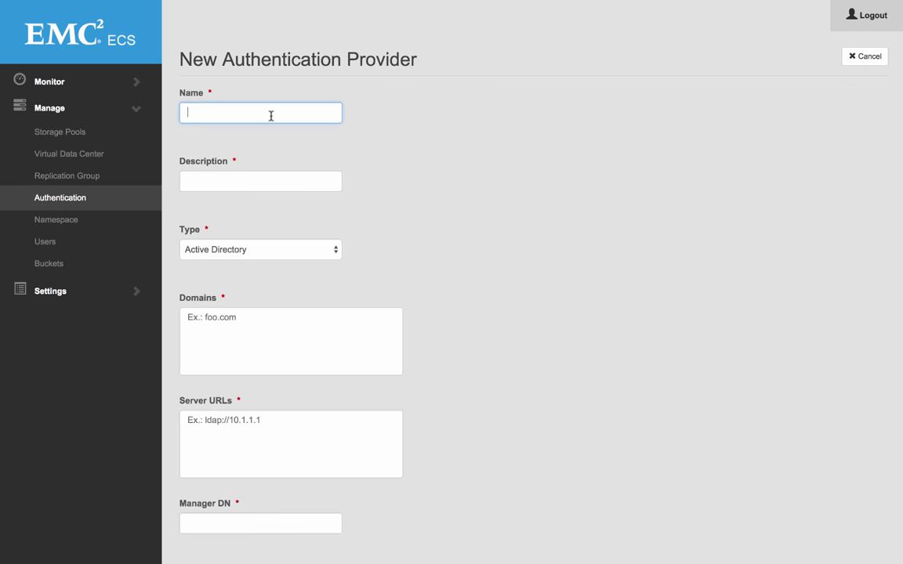
type("paris.lab")
left_click(260, 181)
type("pa")
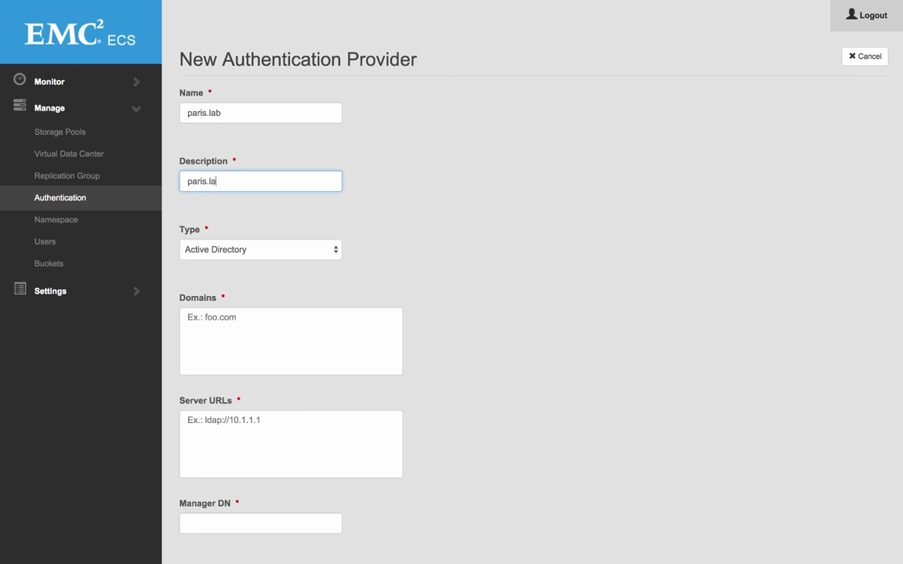
key("Tab")
key("Tab")
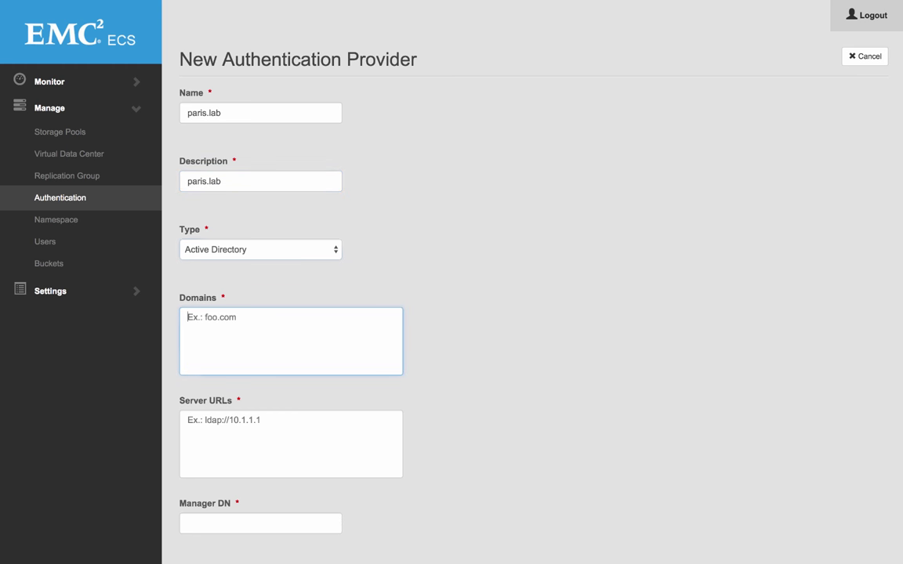
type("la")
type("pa")
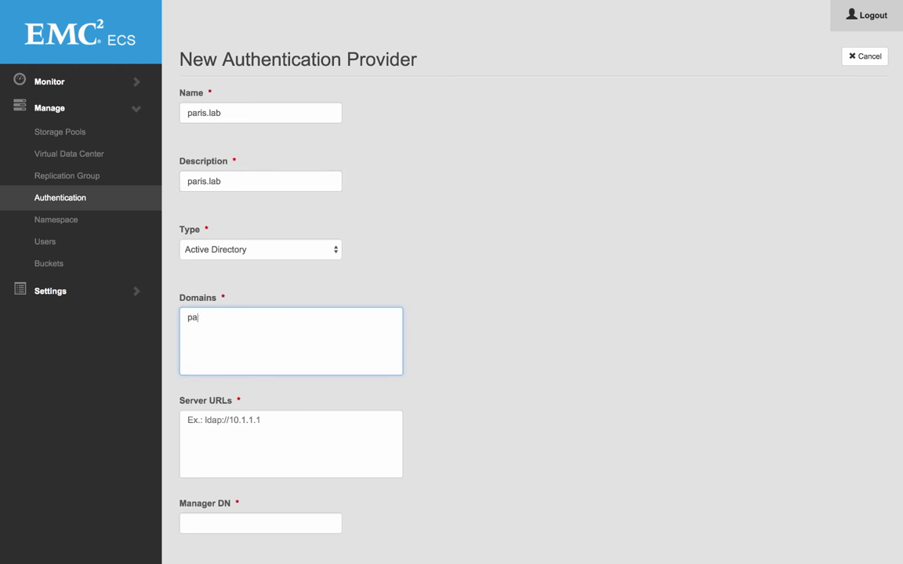
left_click(188, 420)
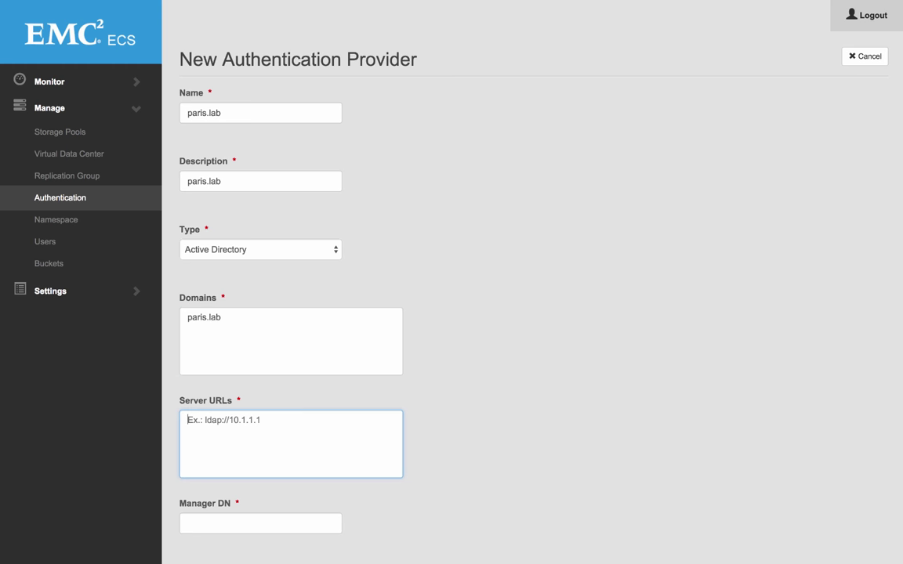
type("ldap://10.64.231.99")
Step: Enter Manager DN CN=Administrator,CN=Users,DC=paris,DC=lab, the manager password and search base CN=Users,DC=paris,DC=lab, then save
left_click(242, 521)
type("CN=A")
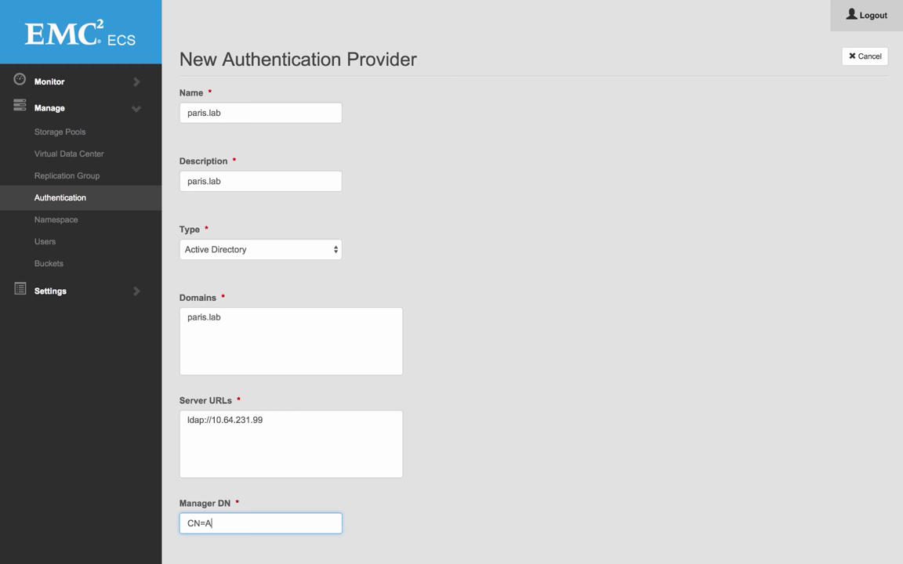
type("dministrator,CN=User")
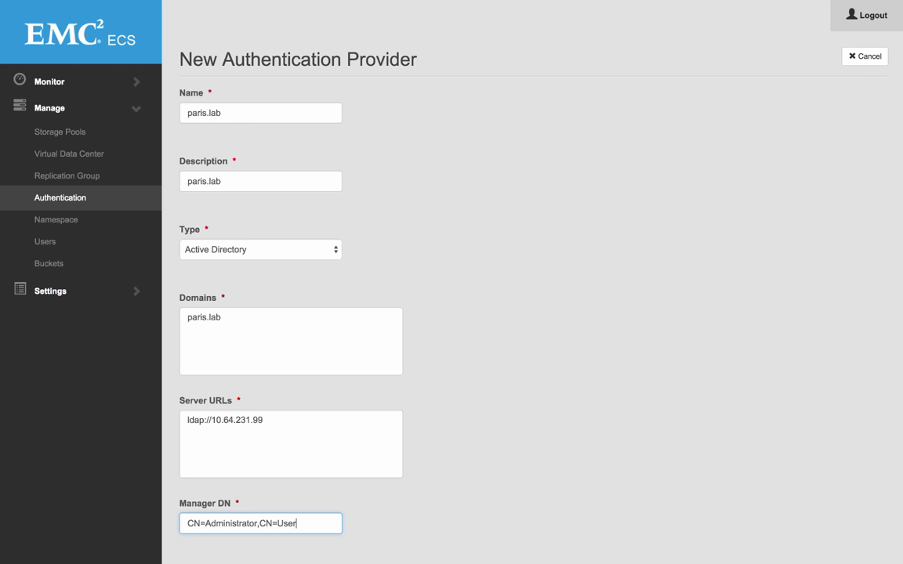
type("s,DC=paris,")
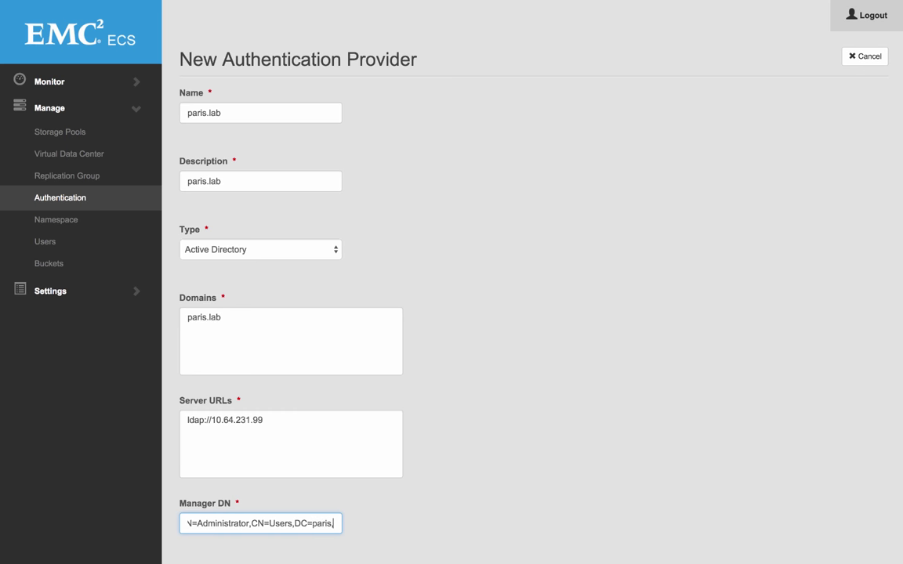
type("DC=lab")
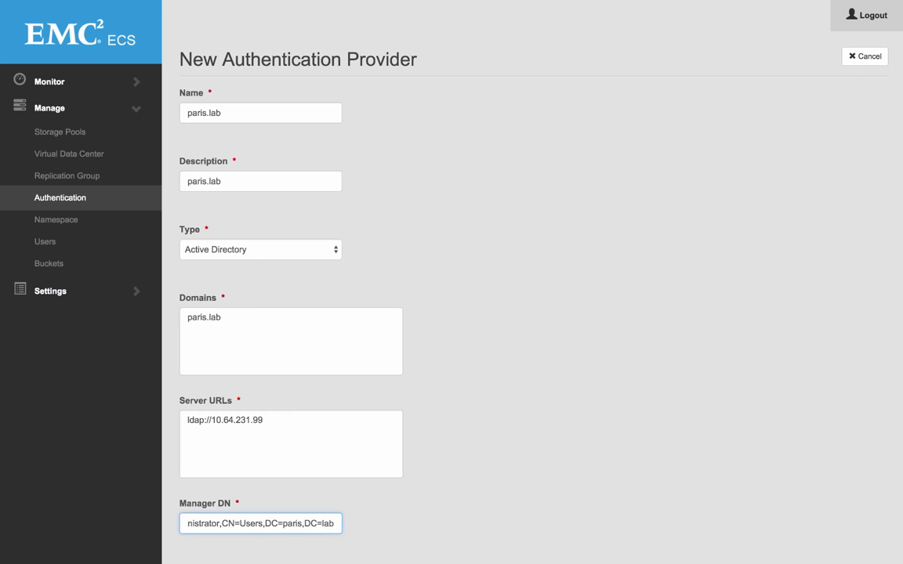
scroll(486, 298, "down", 1)
left_click_drag(232, 498, 367, 497)
key("ctrl+c")
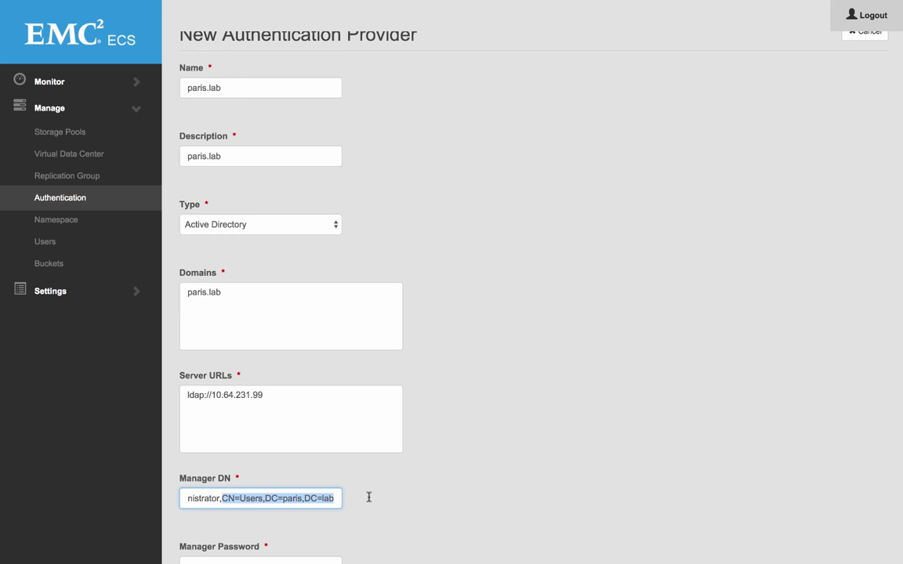
scroll(305, 530, "down", 3)
scroll(297, 532, "down", 5)
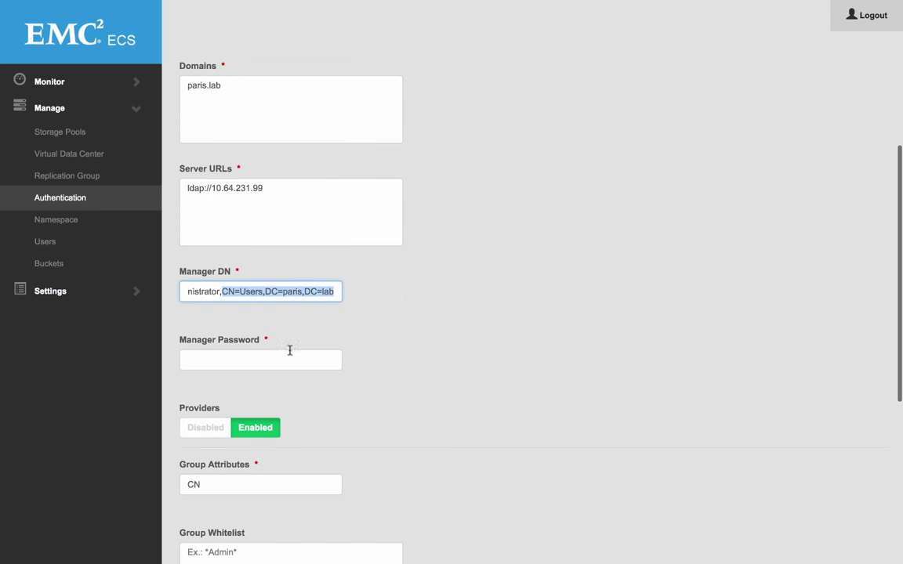
left_click(291, 356)
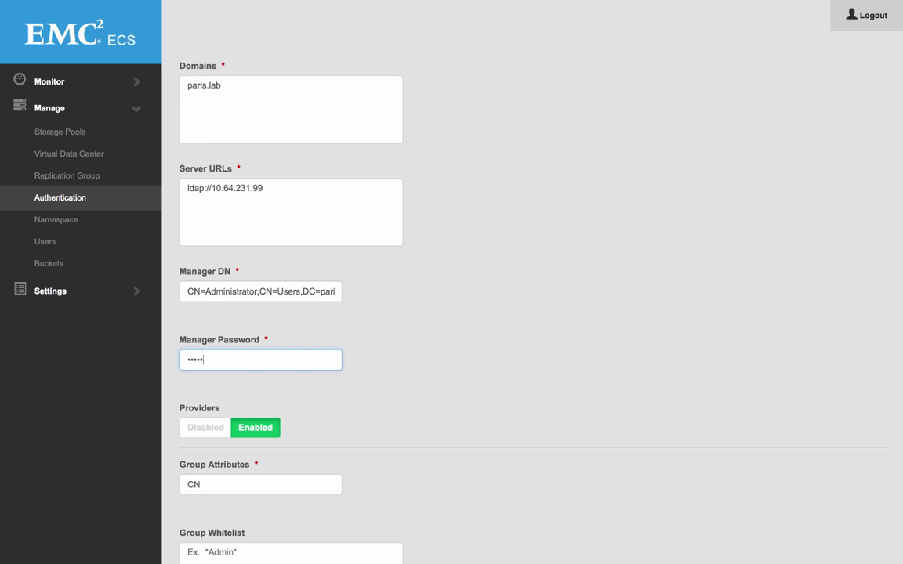
scroll(282, 392, "down", 5)
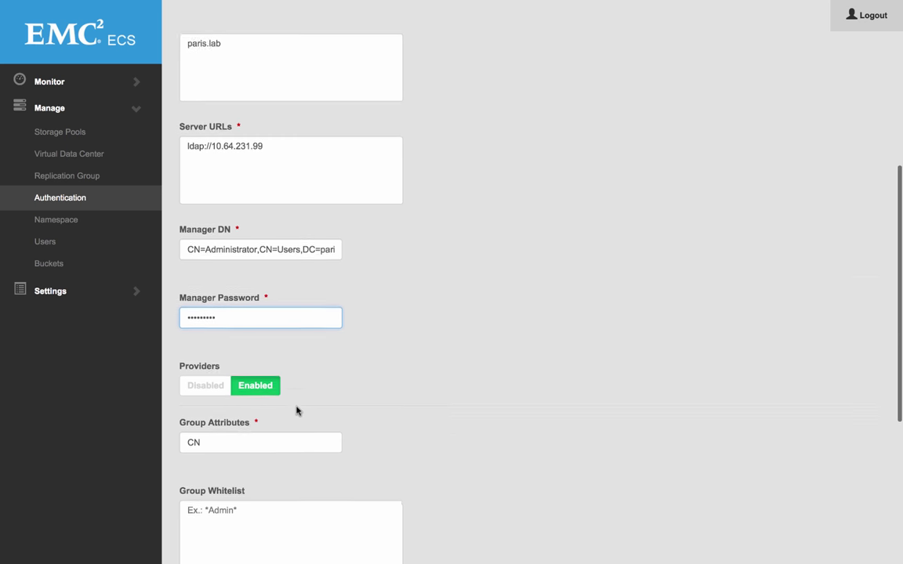
left_click(267, 530)
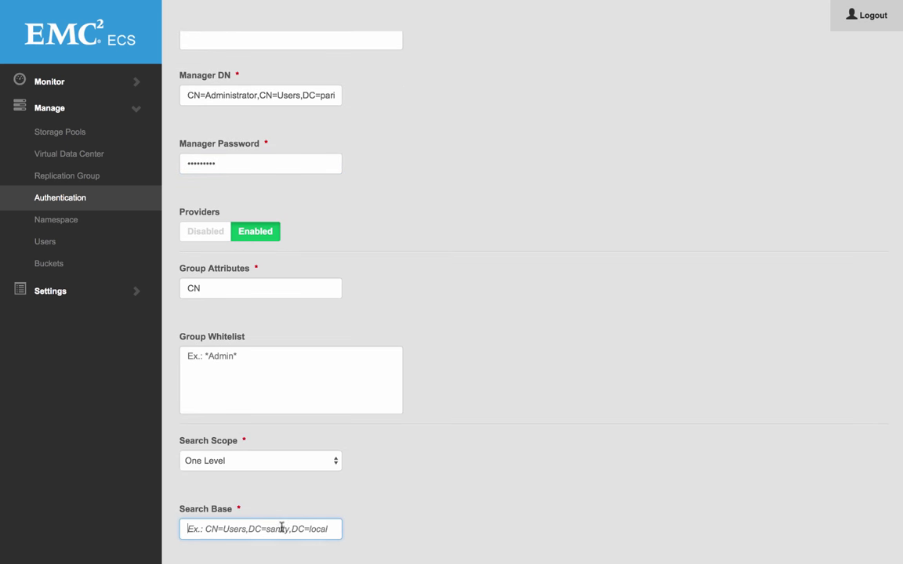
key("ctrl+v")
scroll(401, 515, "down", 4)
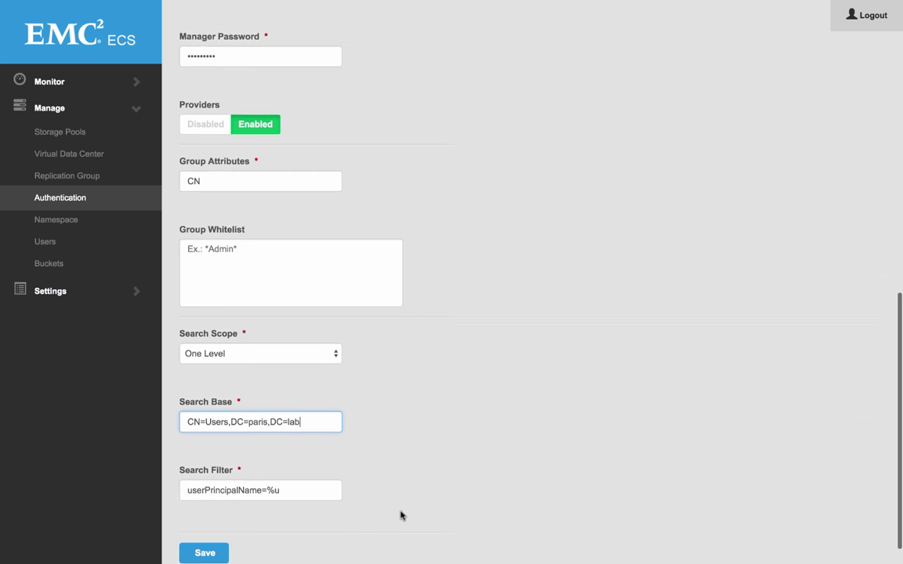
left_click(210, 523)
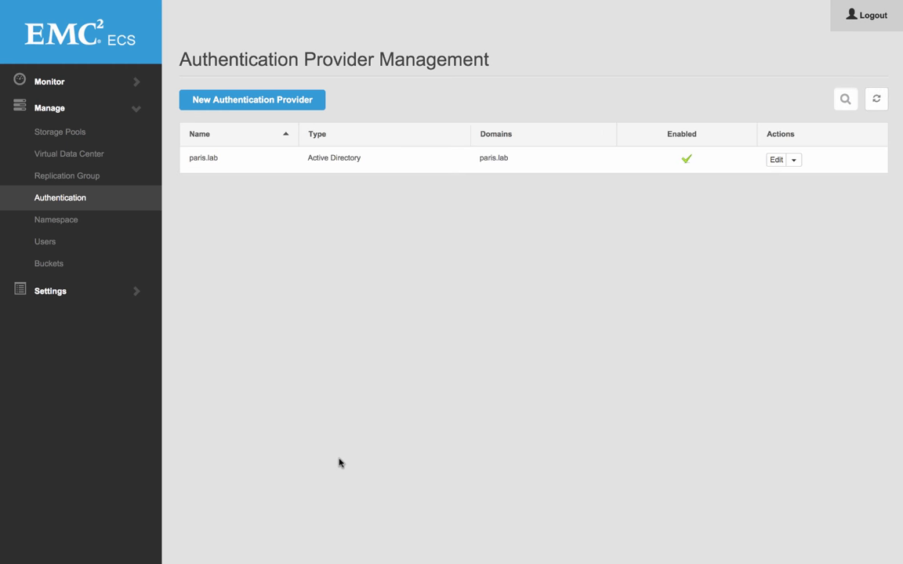
left_click(51, 223)
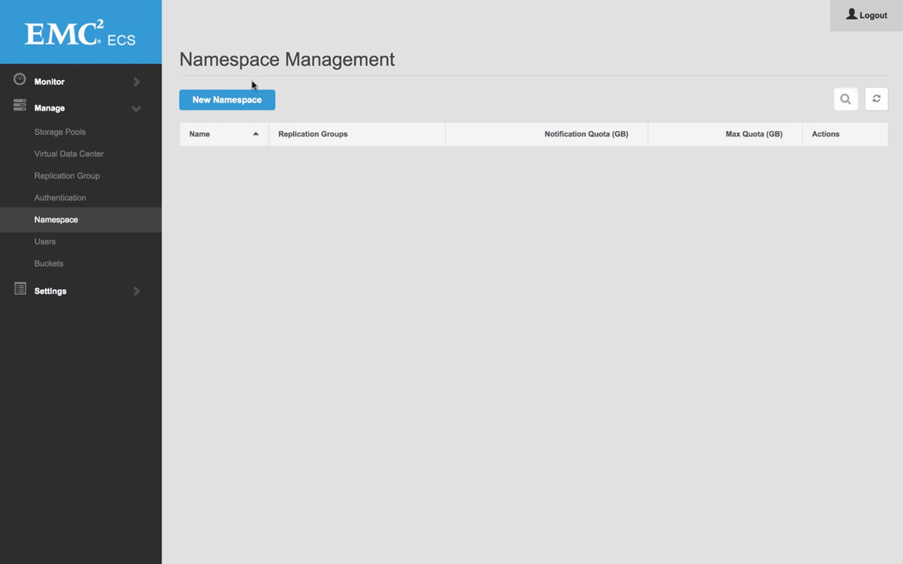
Step: Start namespace ns1 with the paris.lab administrator as admin and replication group RG1
left_click(232, 98)
left_click(231, 114)
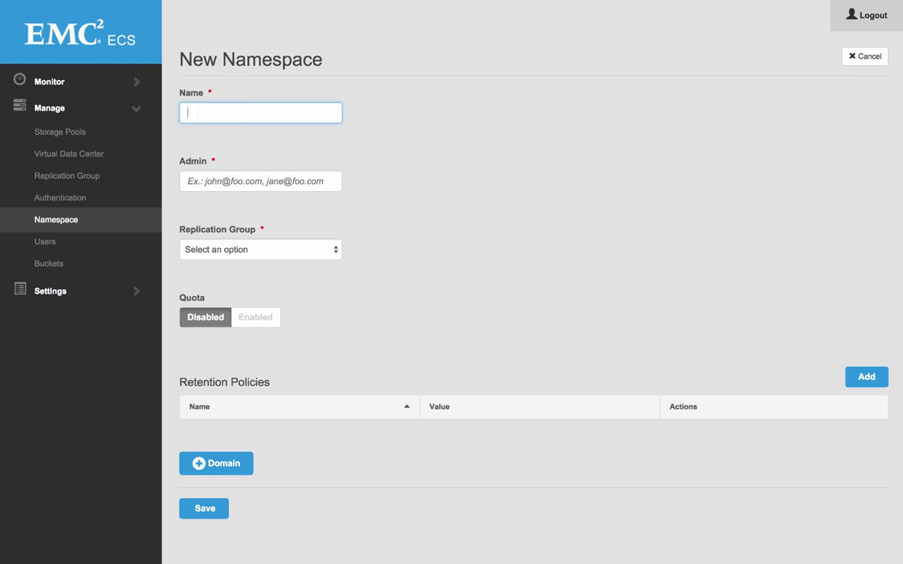
type("ns1")
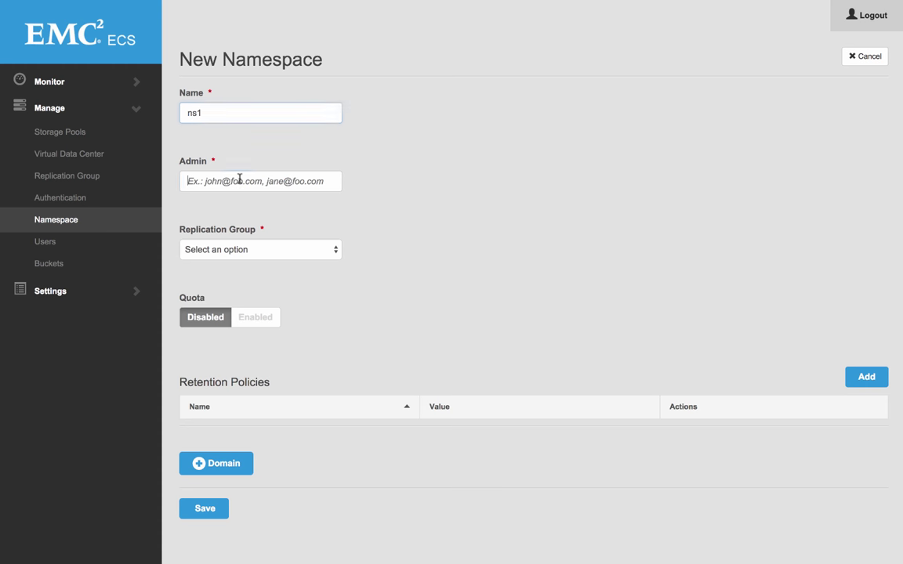
left_click(250, 181)
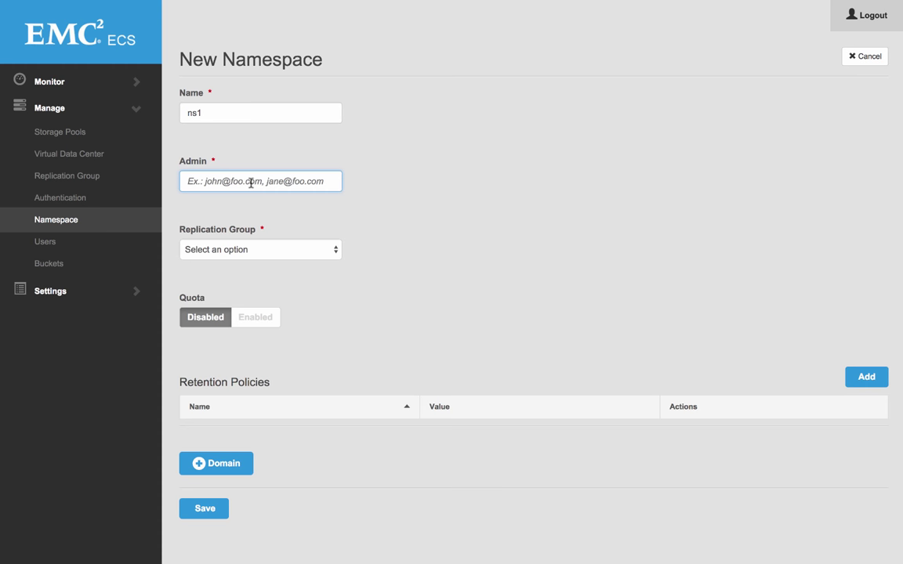
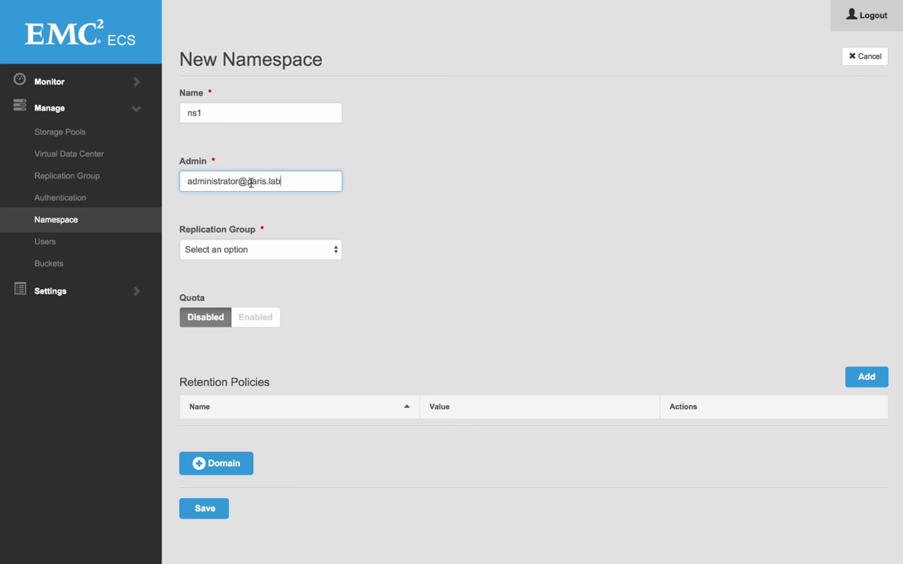
left_click(231, 254)
left_click(233, 260)
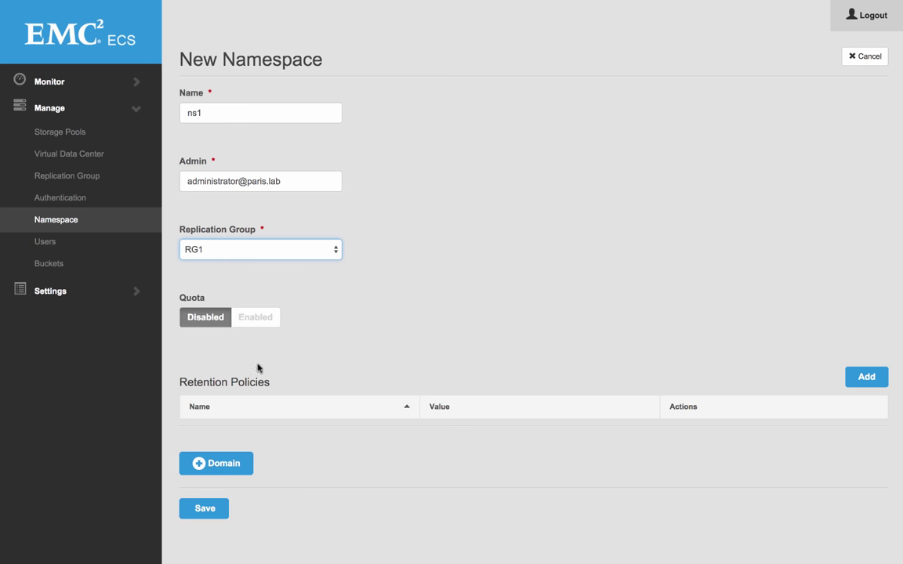
Step: Leave quota off with no retention policy or domain mapping, and save namespace ns1
left_click(253, 319)
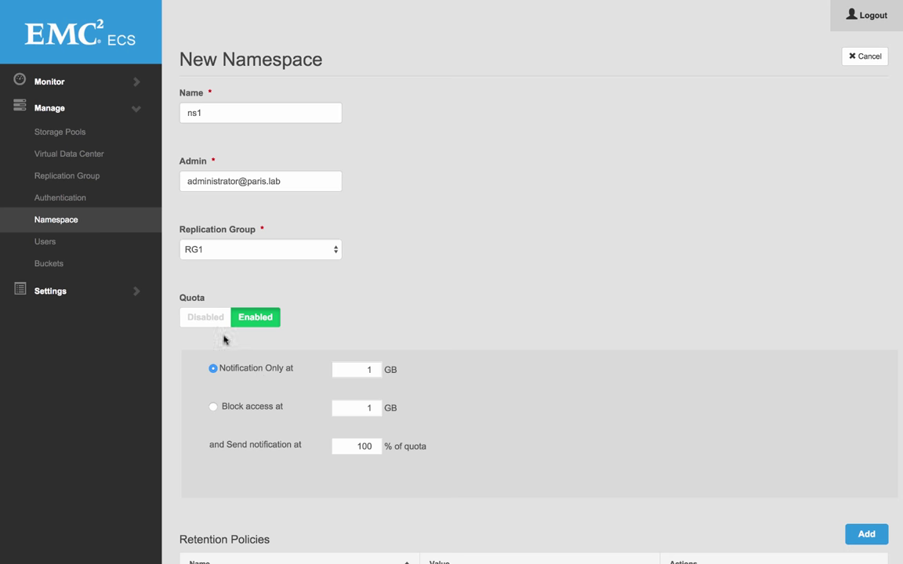
left_click(204, 317)
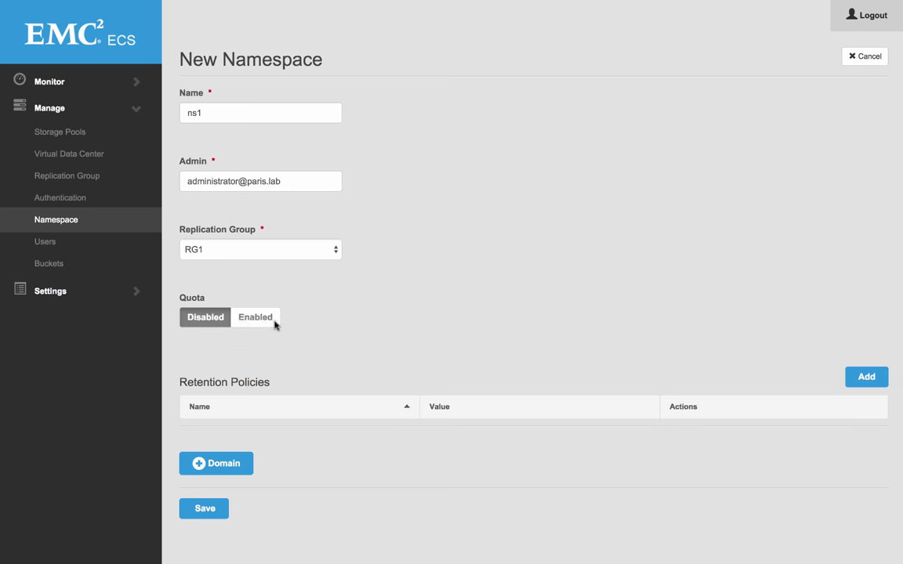
left_click(862, 383)
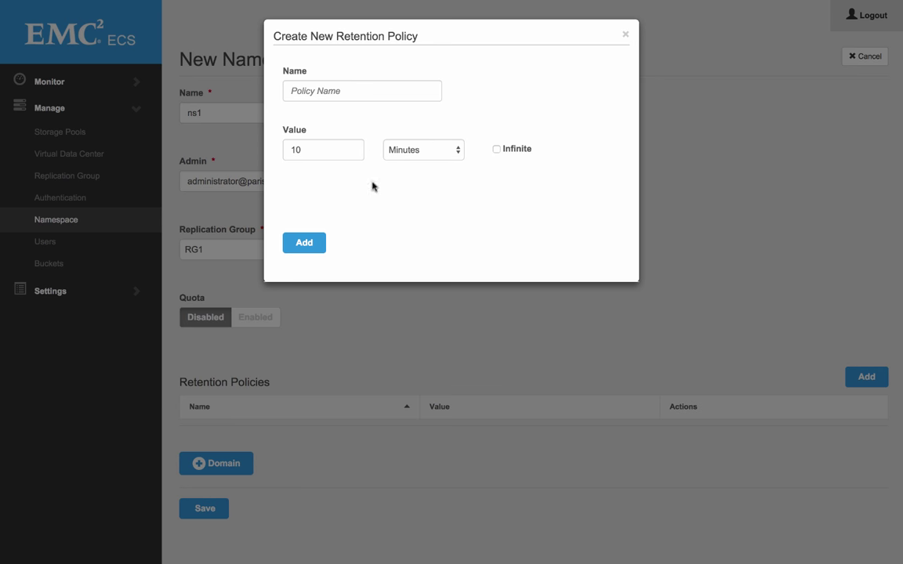
left_click(626, 36)
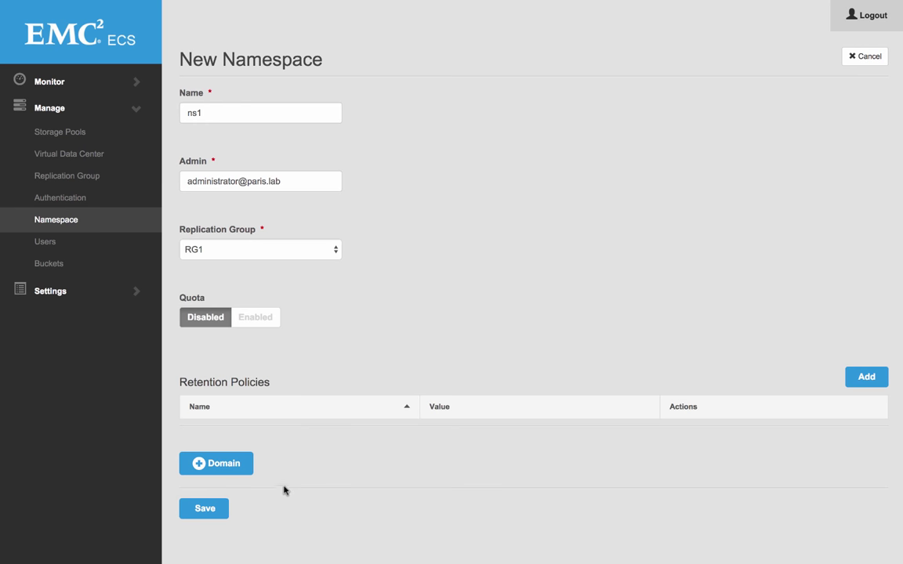
left_click(210, 469)
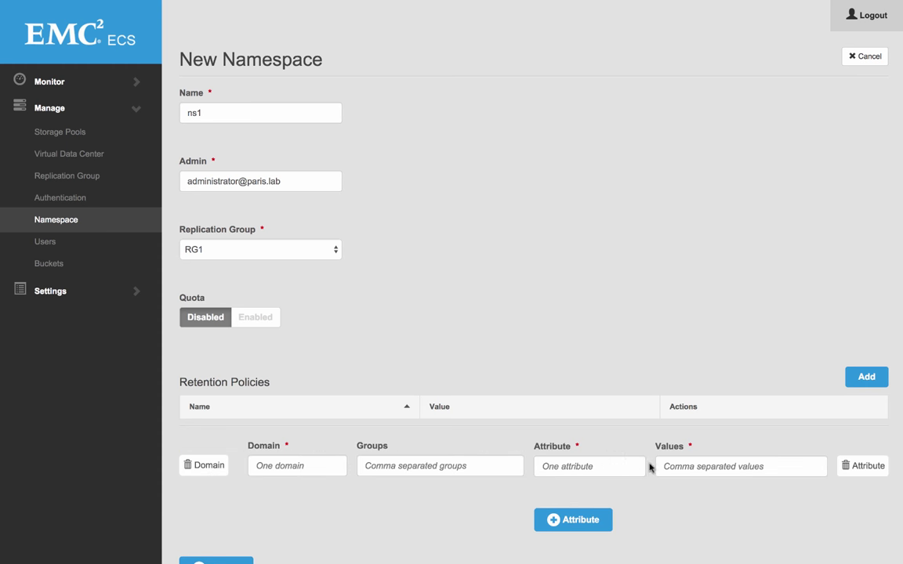
scroll(345, 518, "down", 1)
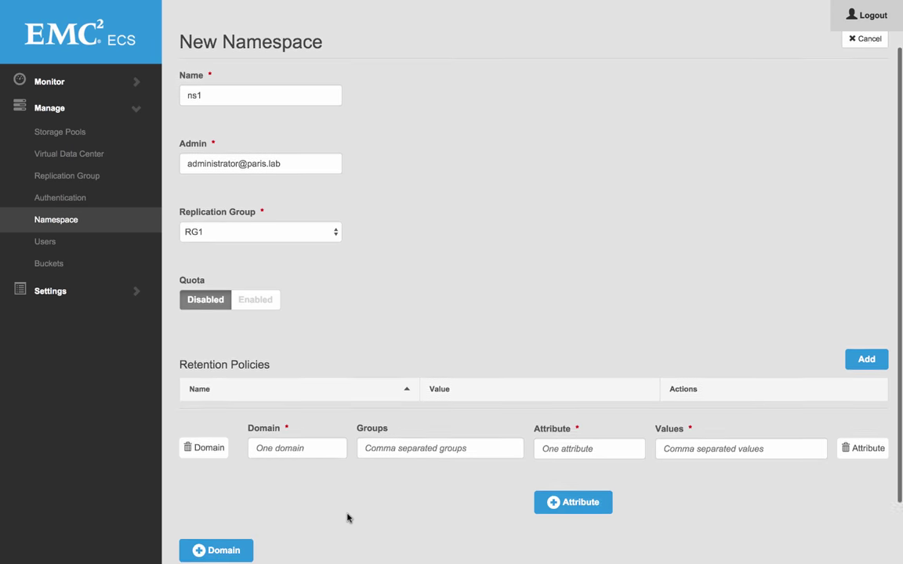
left_click(848, 441)
left_click(212, 441)
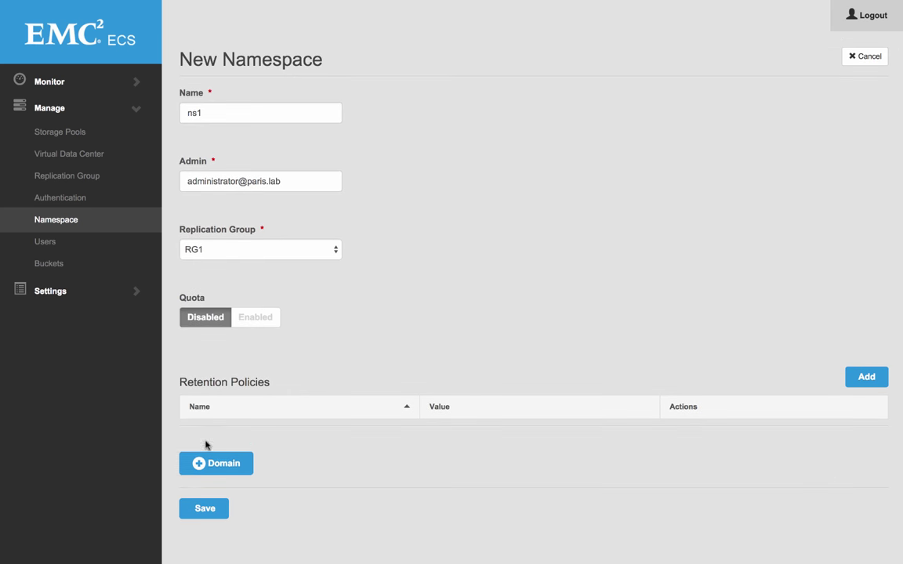
left_click(203, 509)
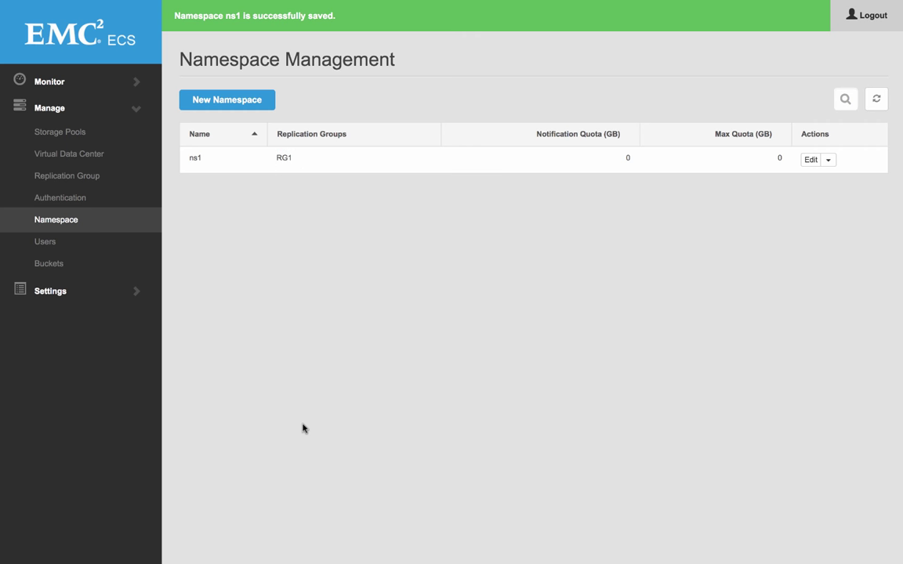
Step: Create an object user for the paris.lab domain administrator in namespace ns1
left_click(46, 242)
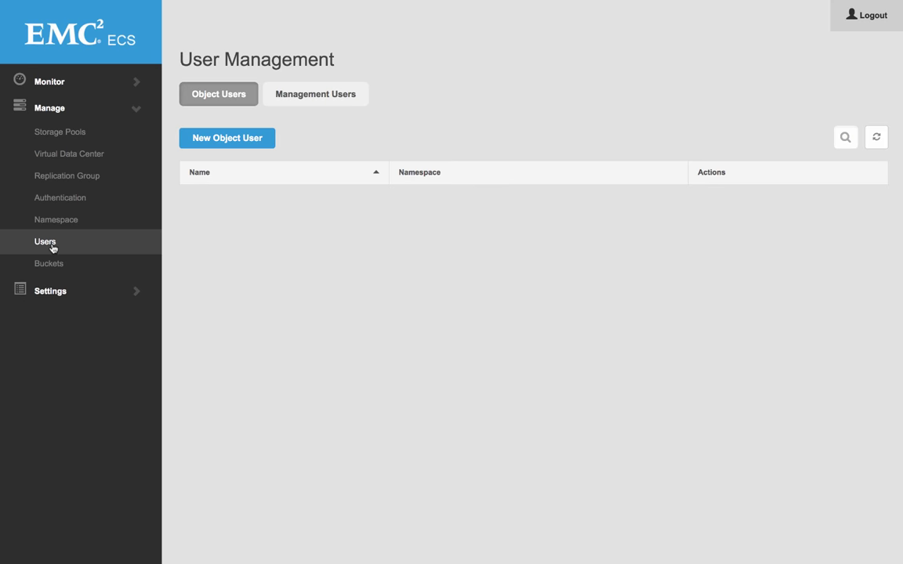
left_click(251, 135)
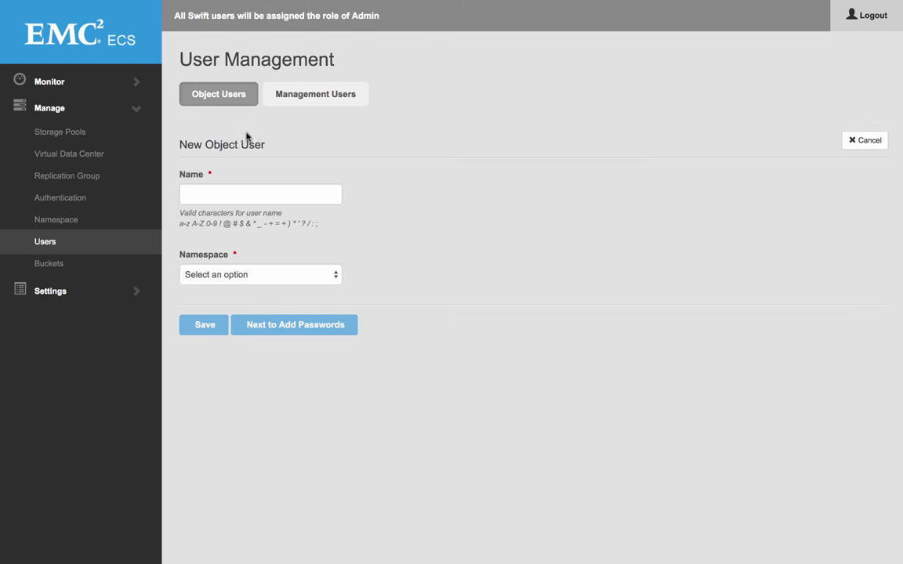
left_click(219, 194)
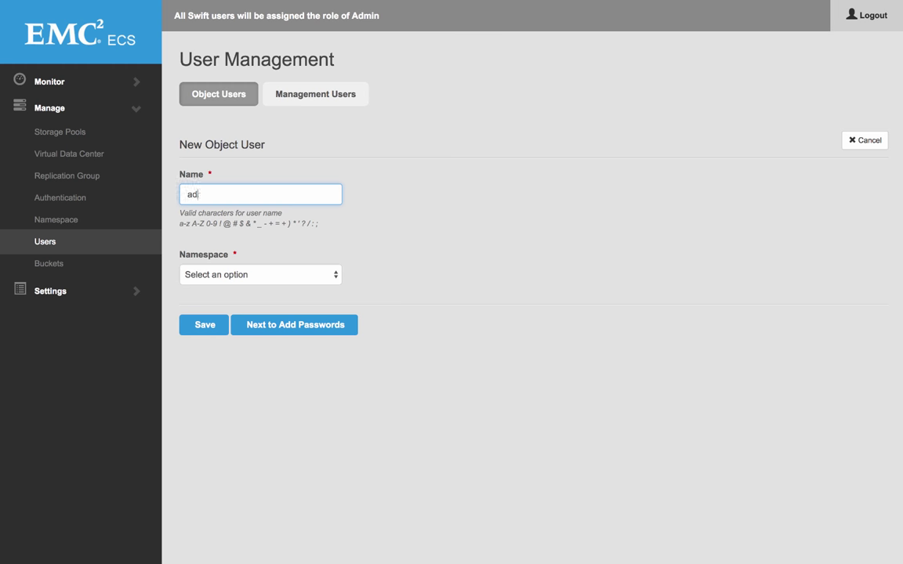
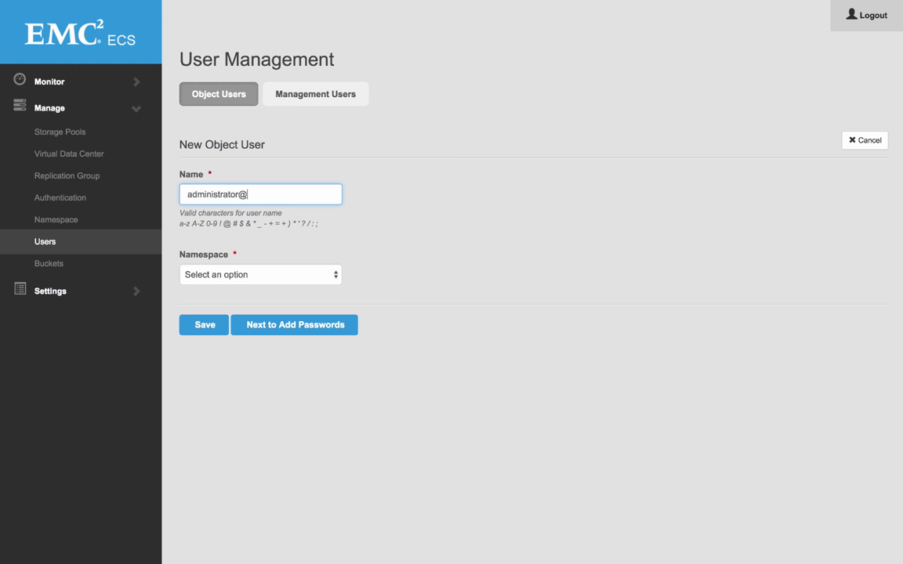
left_click(210, 274)
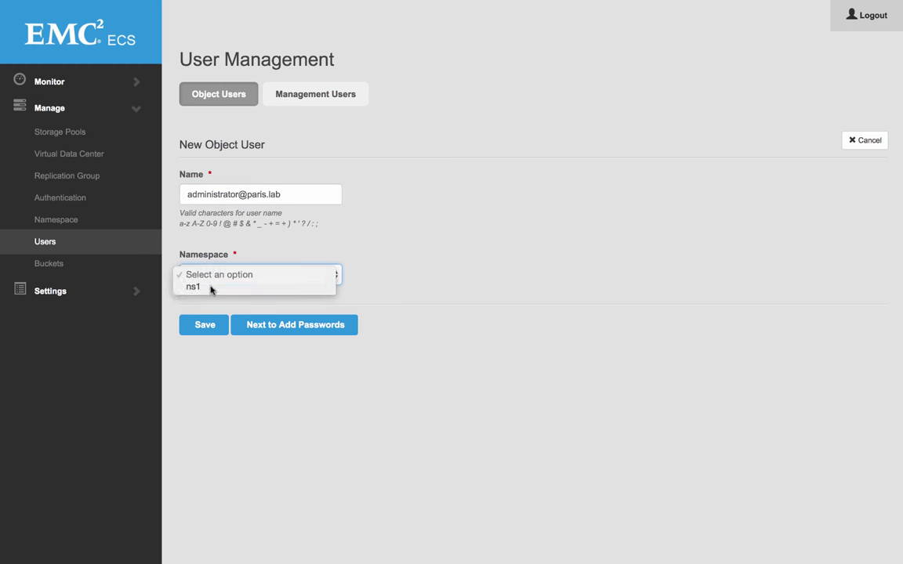
left_click(212, 288)
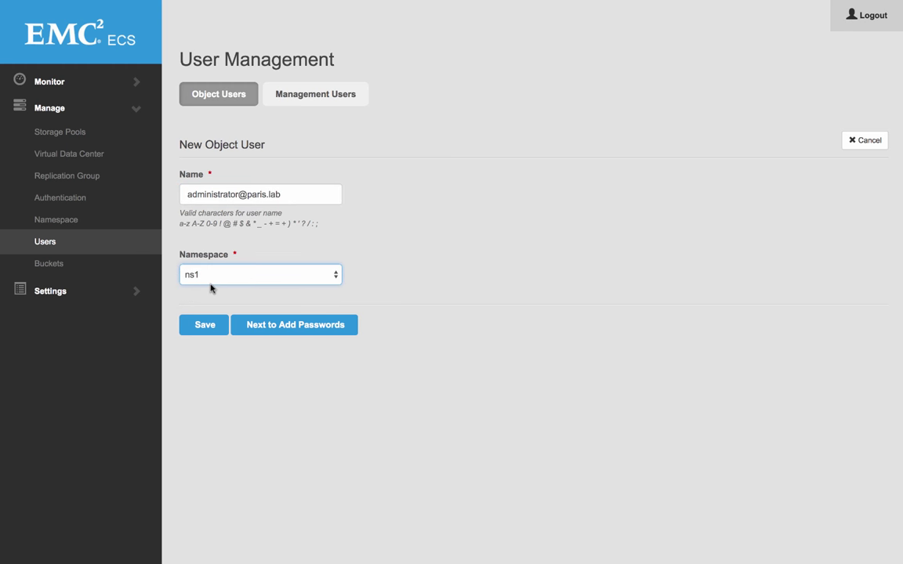
left_click(275, 324)
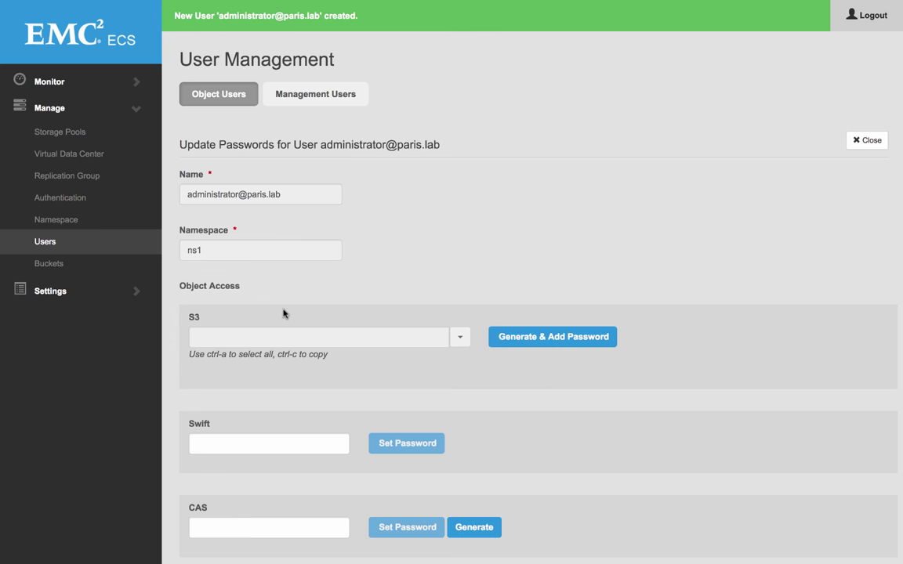
Step: Generate the user's S3 secret key and copy it
left_click(524, 339)
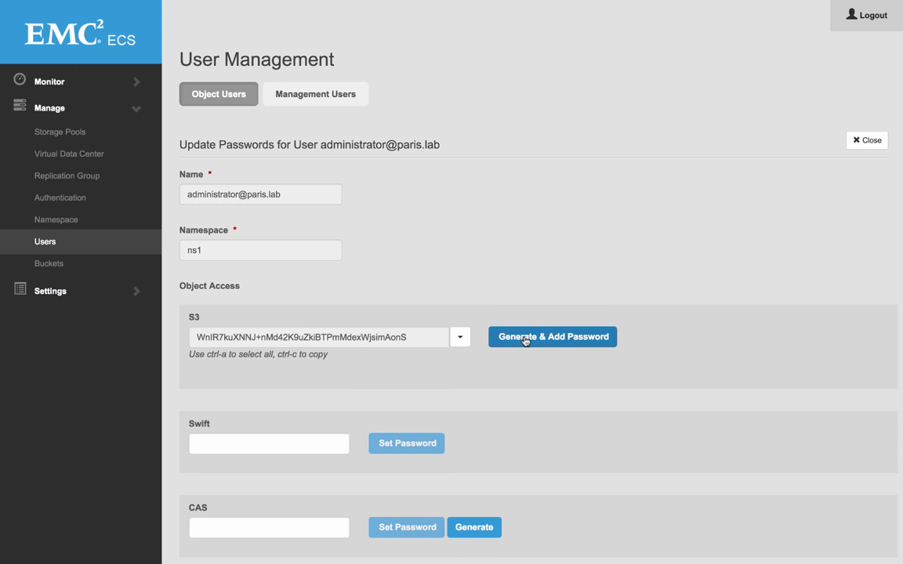
double_click(385, 341)
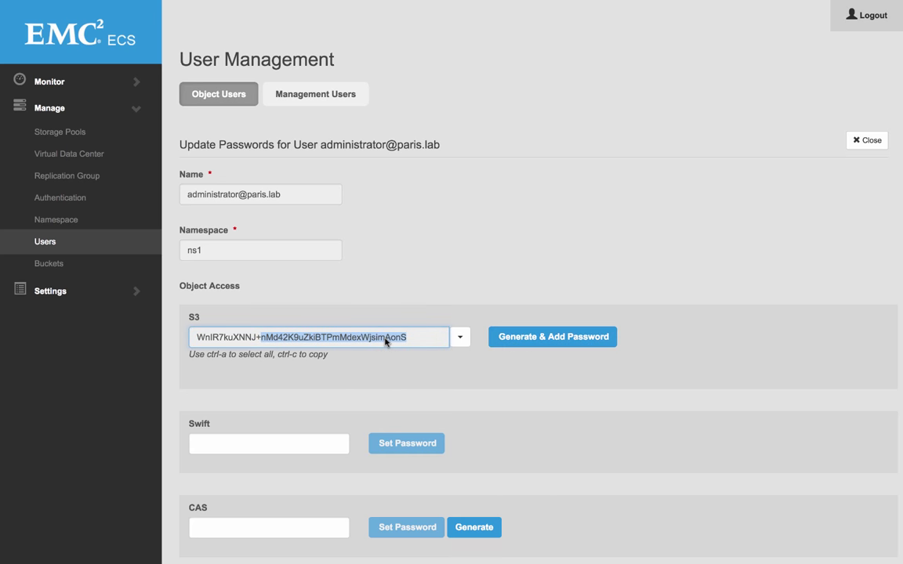
key("ctrl+a")
key("ctrl+c")
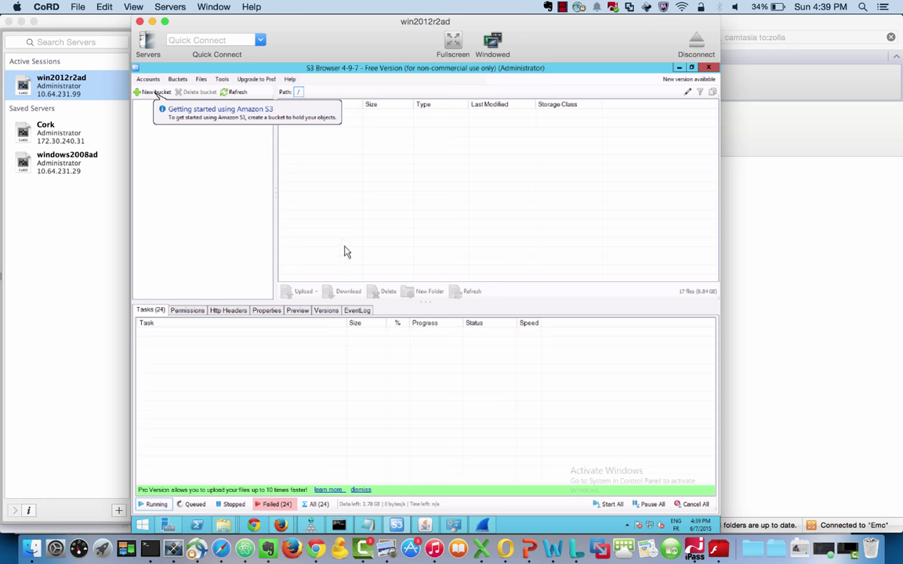
Step: Add a new account named ECS Paris with storage type S3 Compatible Storage
left_click(147, 80)
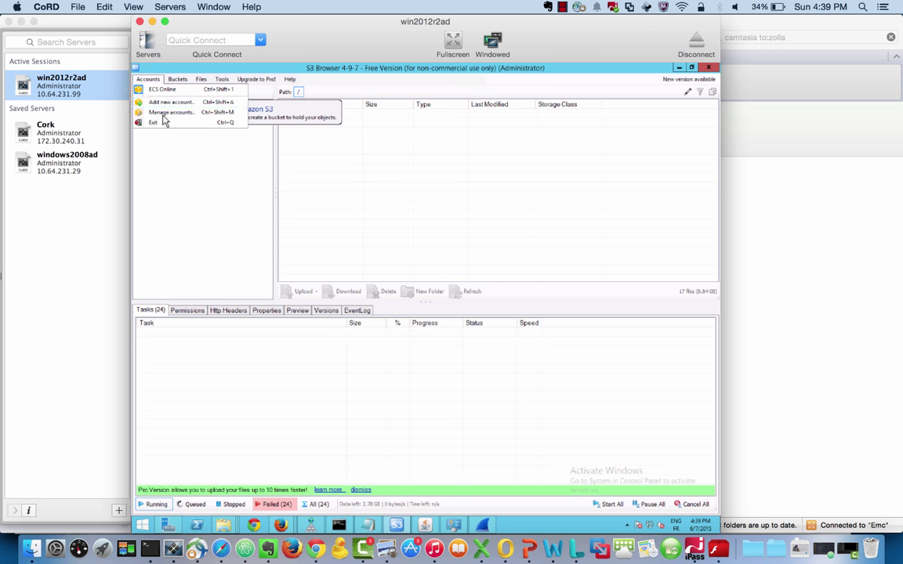
left_click(169, 102)
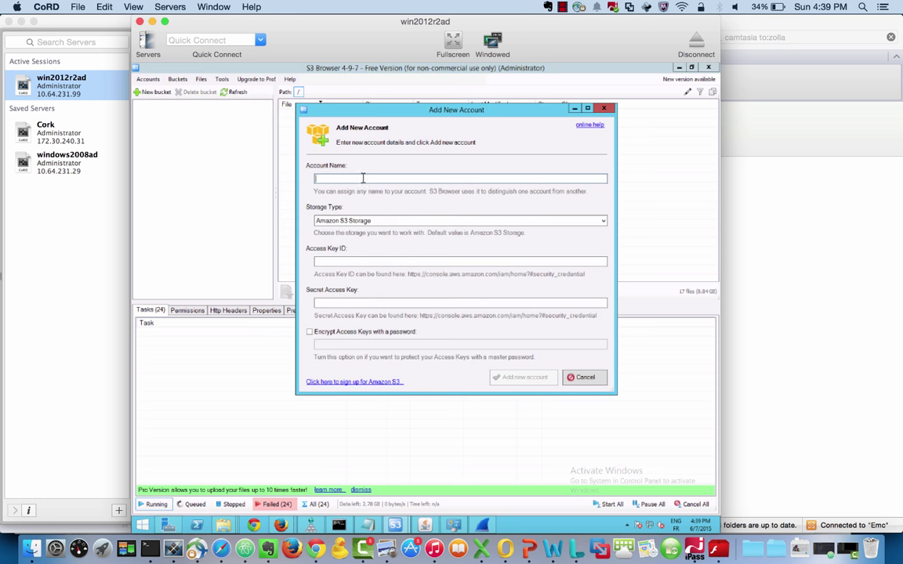
type("ECS Paris")
left_click(367, 221)
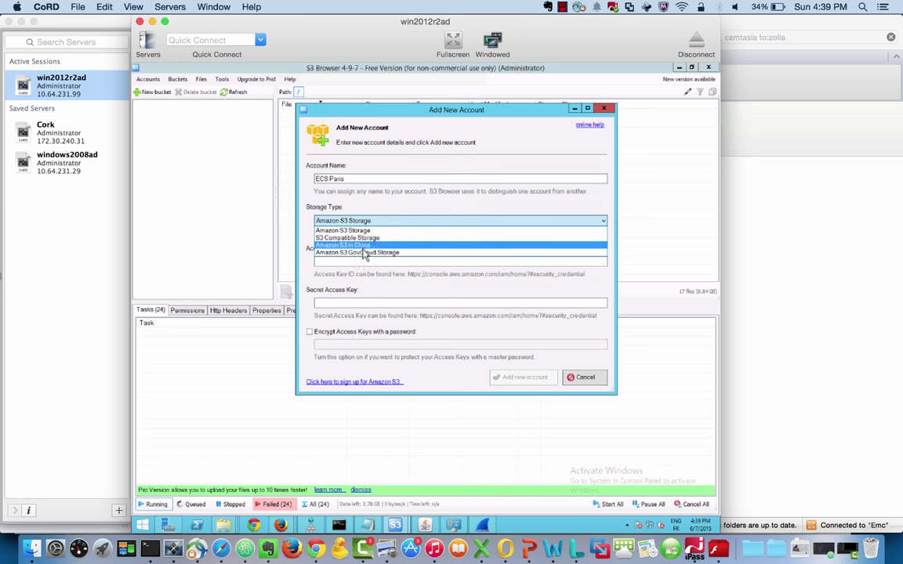
left_click(362, 238)
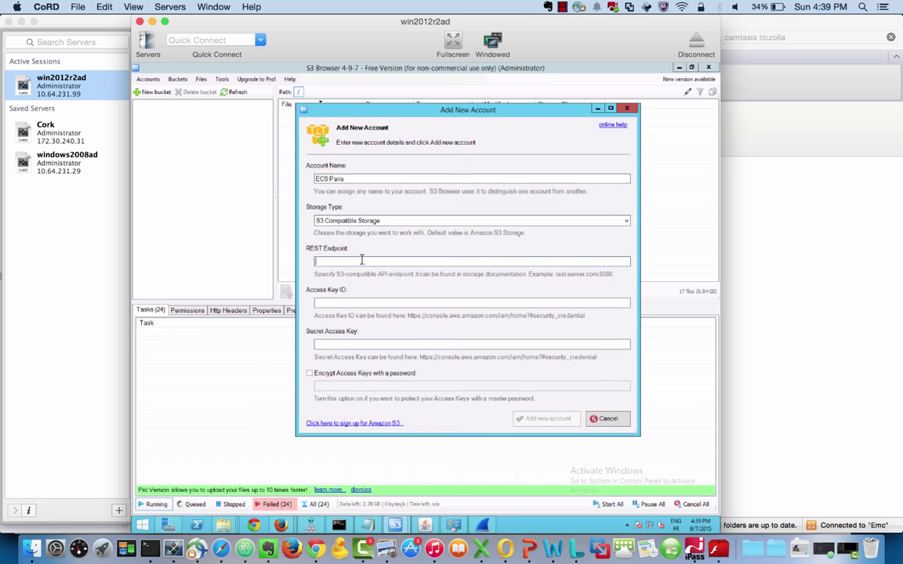
Step: Set REST endpoint 10.64.231.196:9020, enter the access key ID and secret key, save, and select ECS Paris
type("10.64.231.196:9020")
left_click(315, 303)
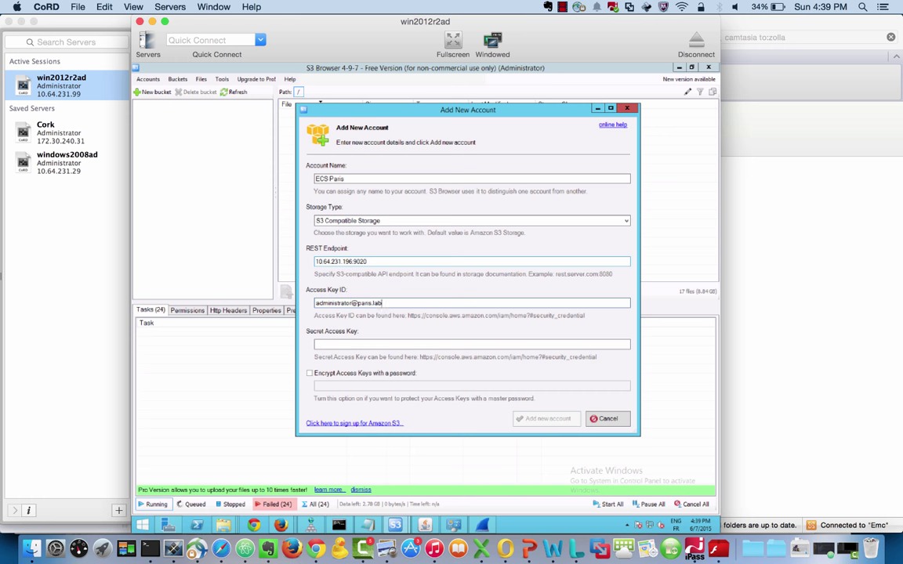
key("Tab")
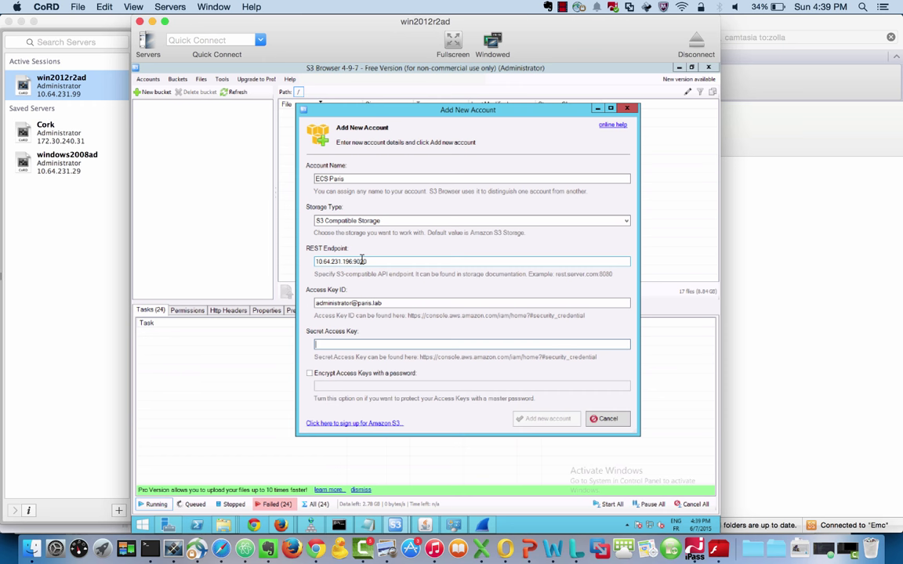
key("ctrl+v")
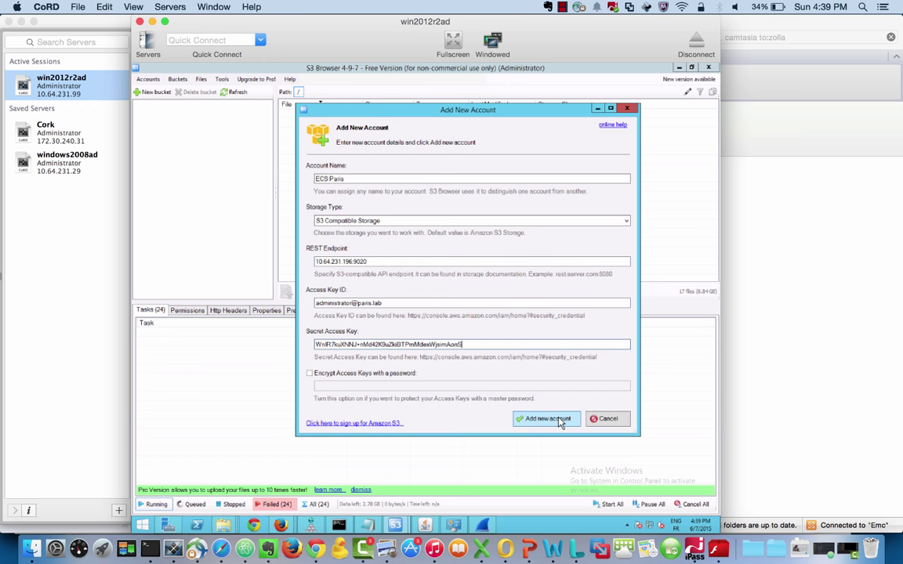
left_click(559, 421)
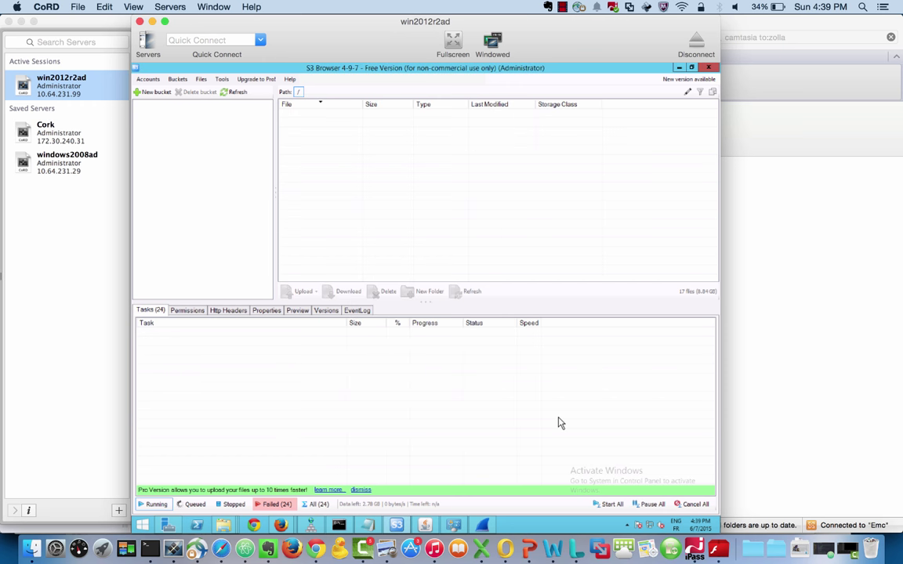
left_click(148, 82)
left_click(156, 101)
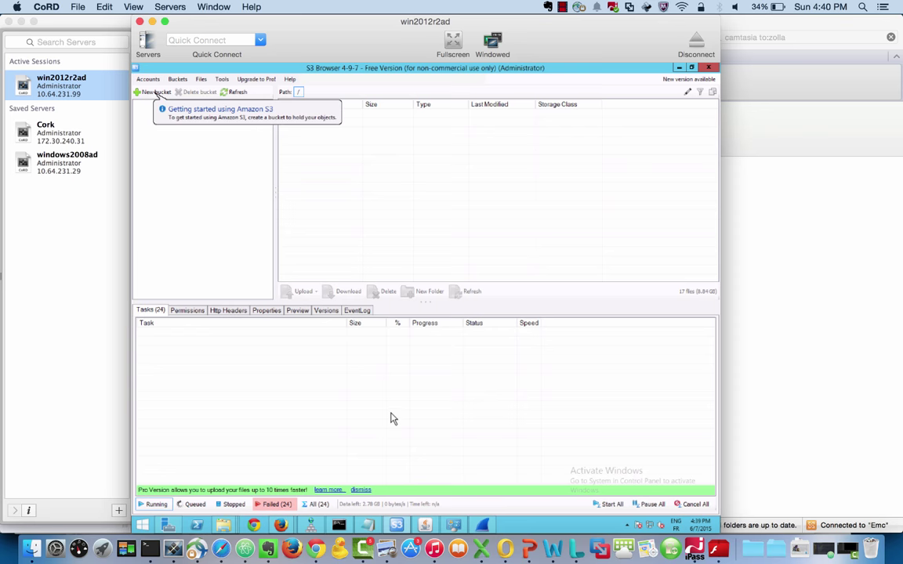
key("super+Tab")
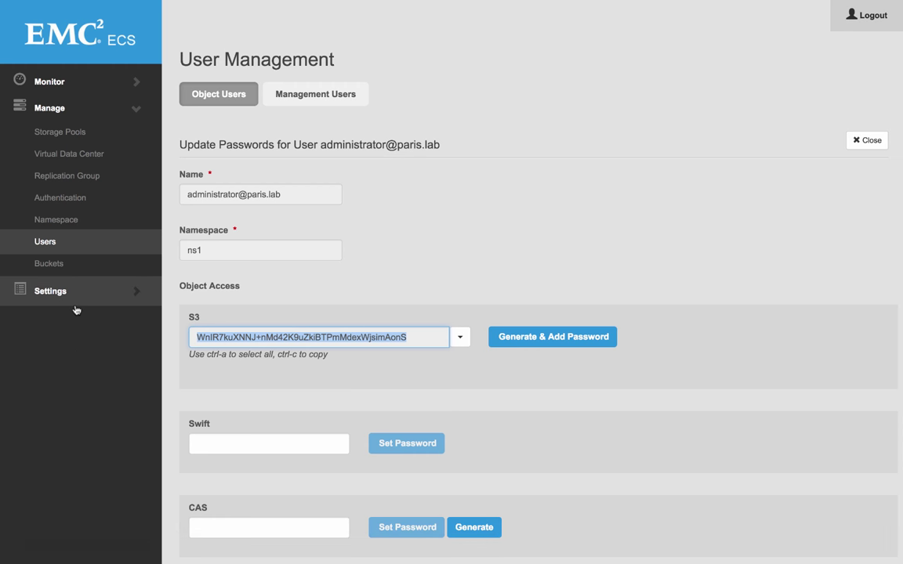
Step: Start bucket1 in replication group RG1 and namespace ns1, owned by the paris.lab administrator
left_click(98, 262)
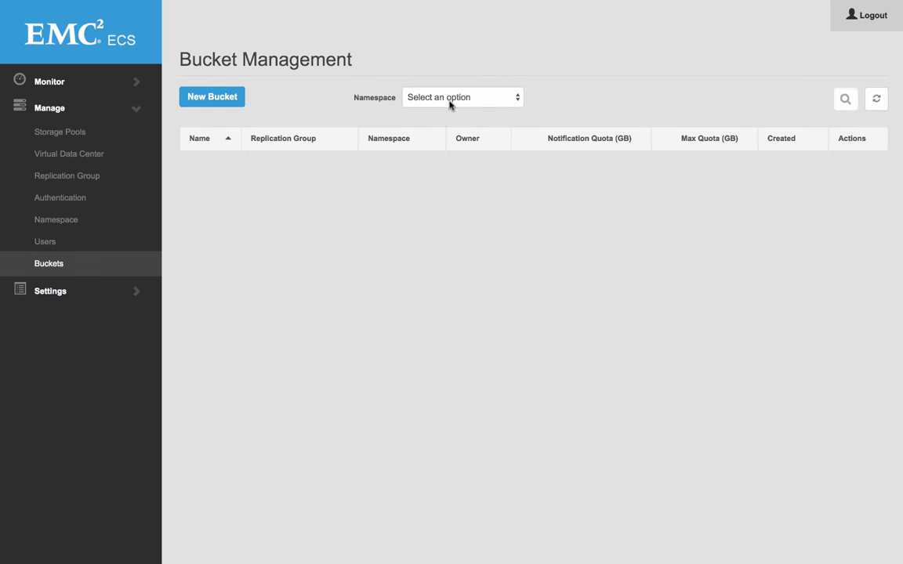
left_click(230, 93)
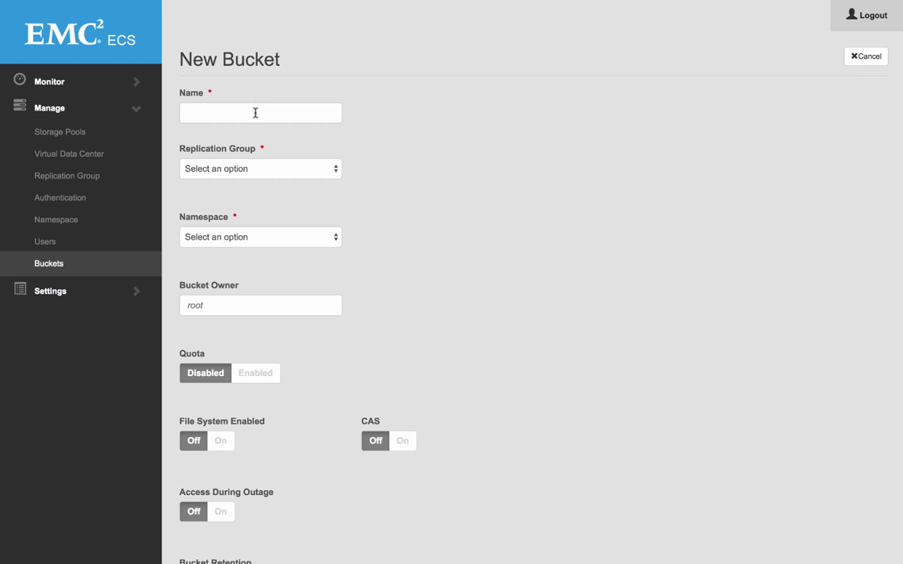
left_click(252, 113)
type("bucket1")
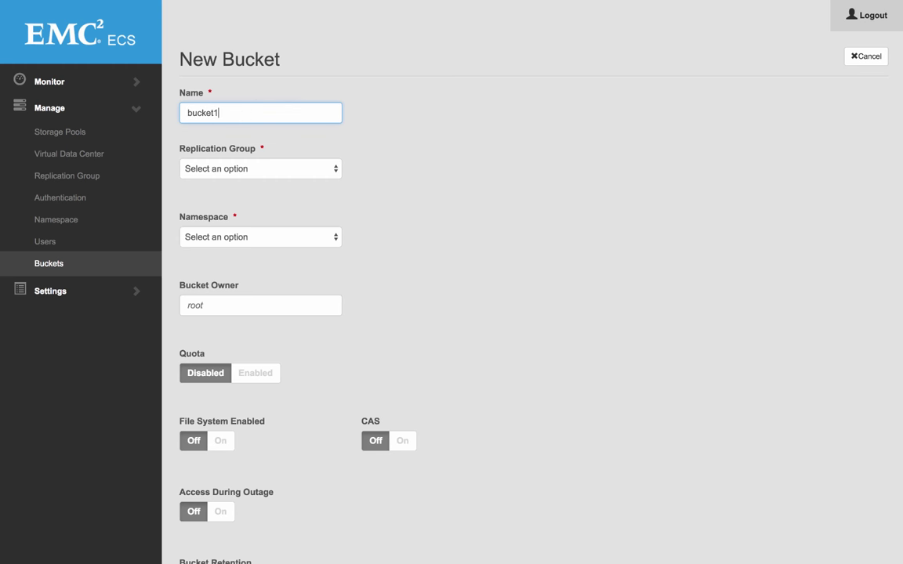
left_click(200, 169)
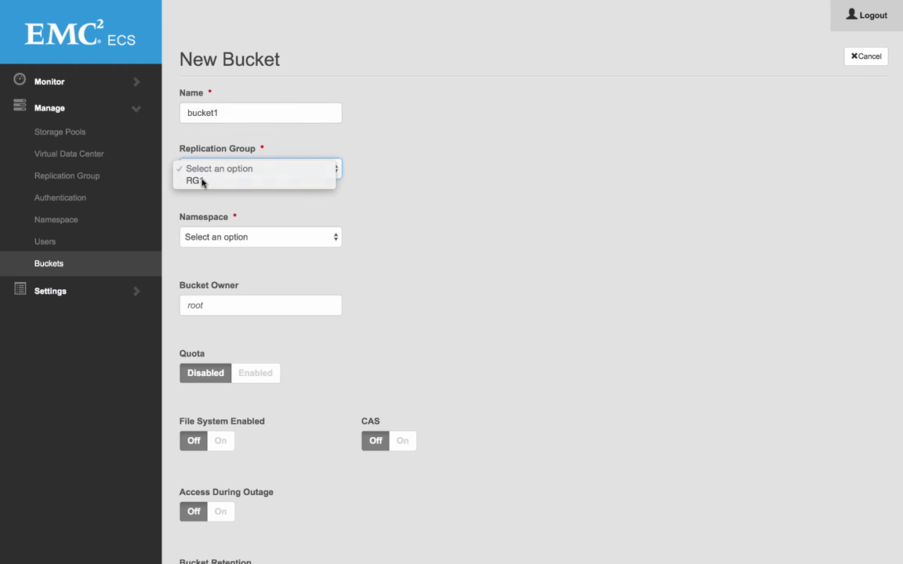
left_click(201, 182)
left_click(207, 238)
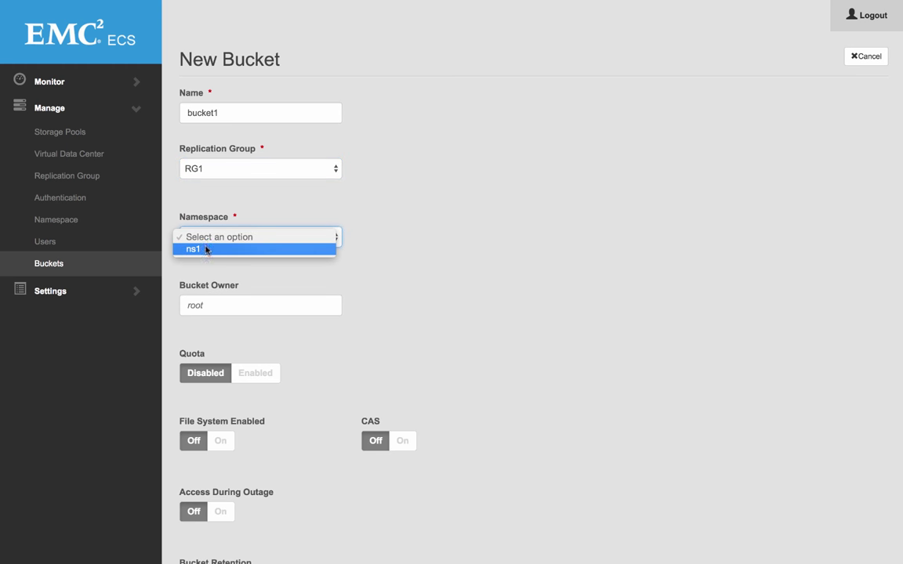
left_click(207, 249)
left_click(219, 305)
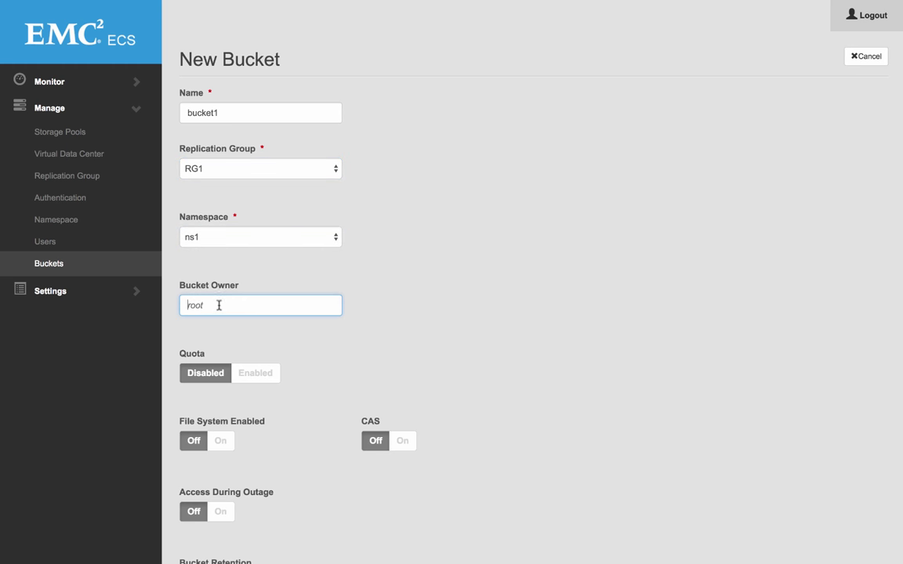
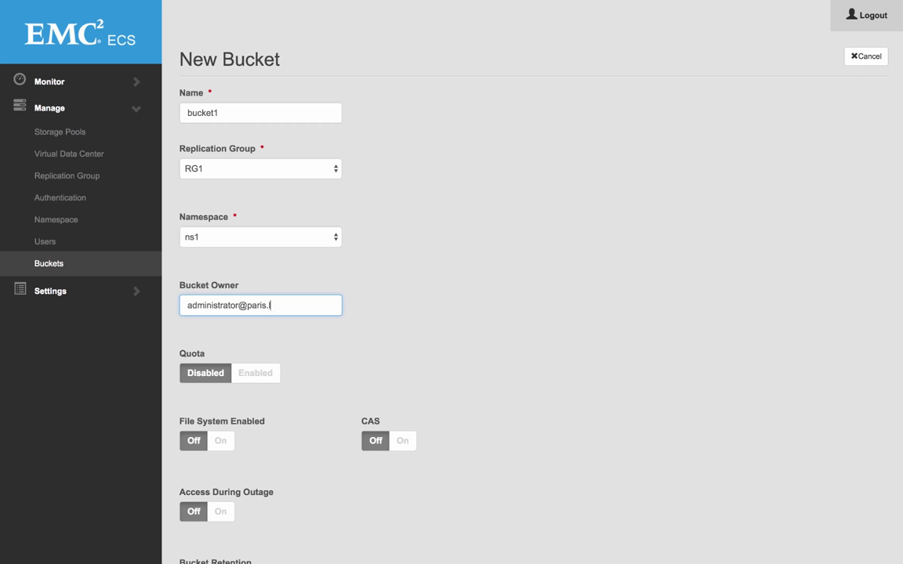
Step: Keep quota and file system support off, enable Access During Outage, and save bucket1
scroll(253, 350, "down", 3)
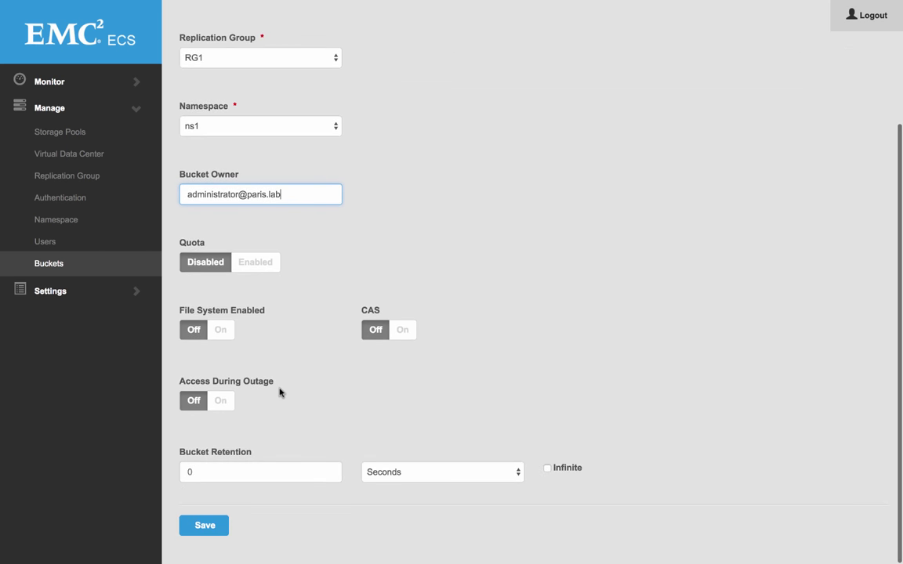
left_click(243, 266)
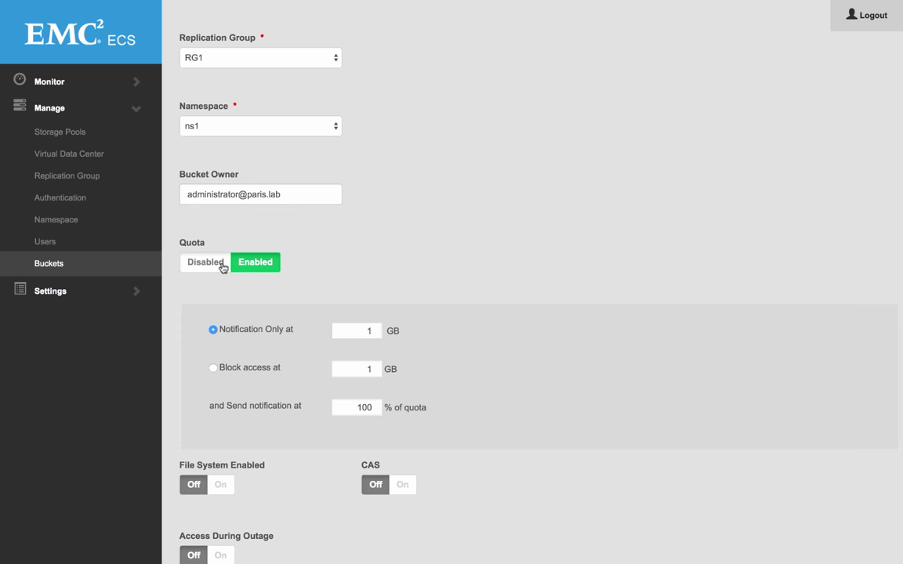
left_click(223, 265)
left_click(217, 332)
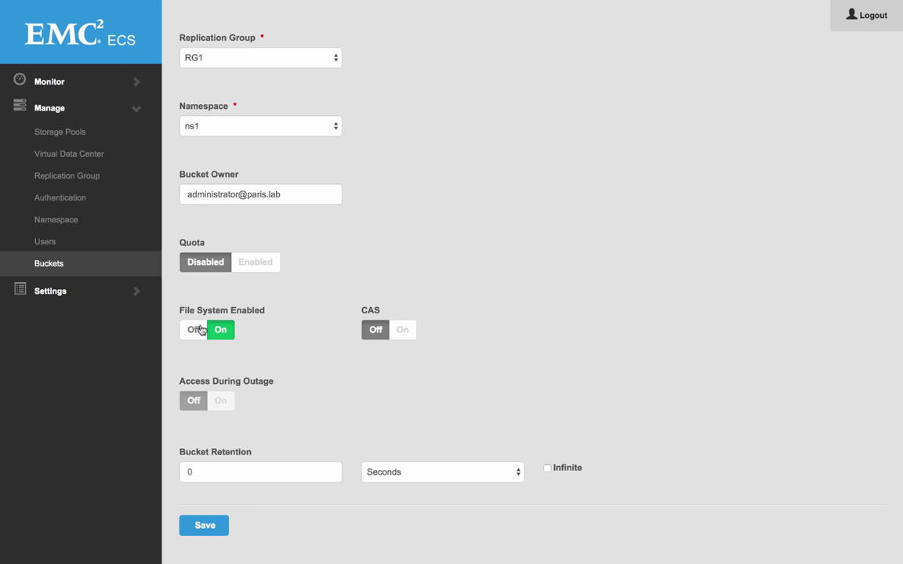
left_click(196, 330)
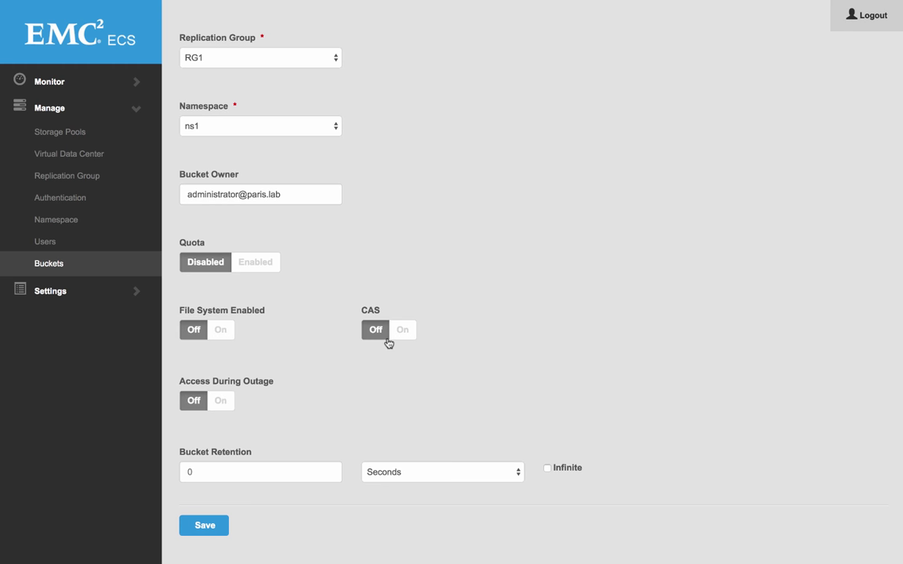
left_click(222, 399)
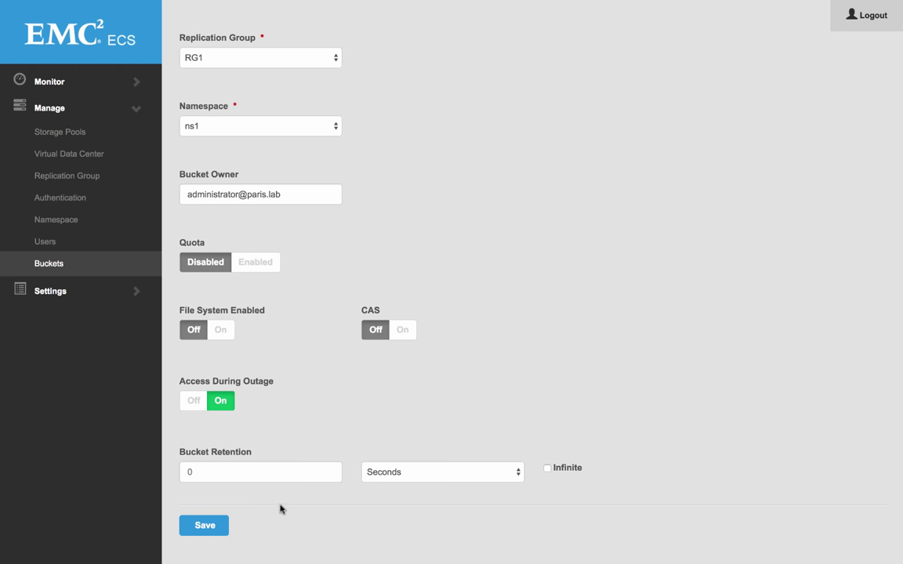
left_click(210, 529)
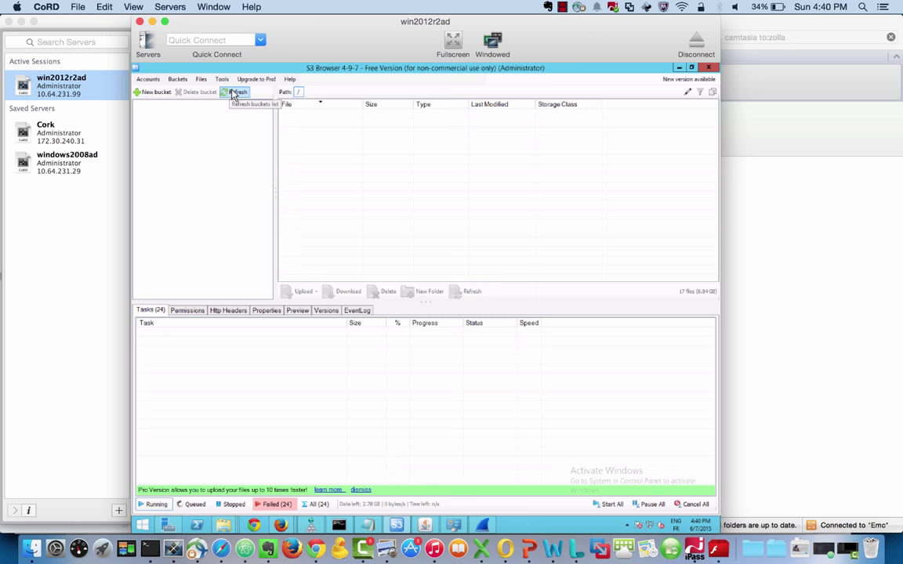
Step: Upload the ecs TGZ file from Downloads into bucket1
left_click(232, 94)
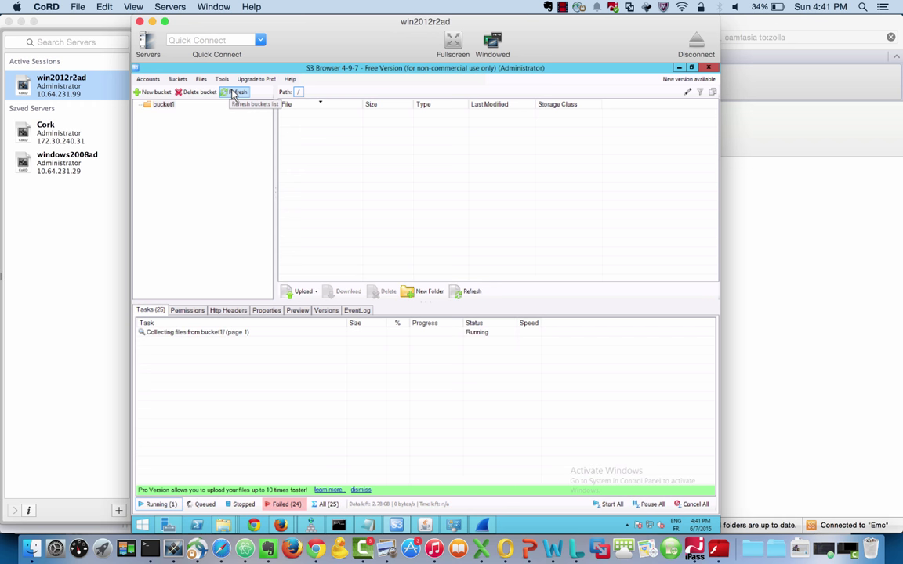
left_click(157, 103)
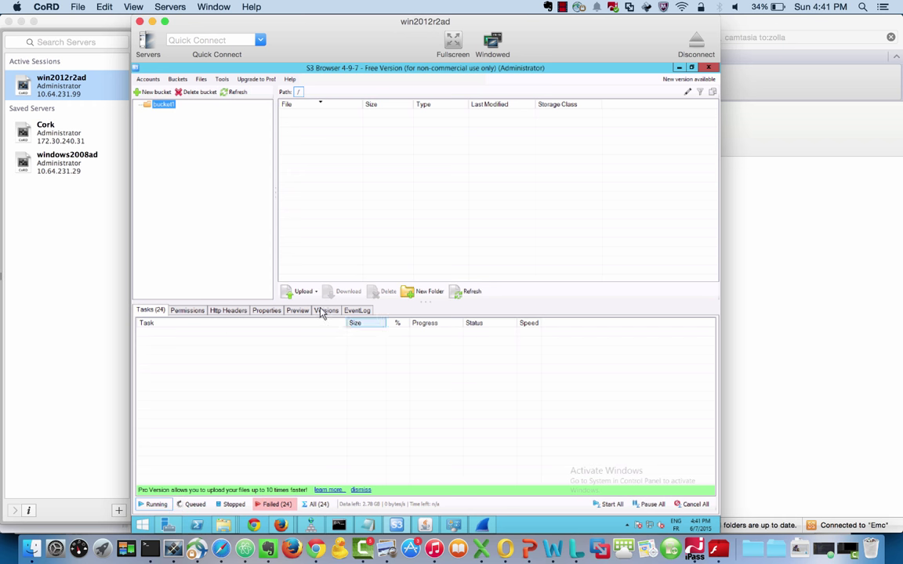
left_click(301, 292)
left_click(298, 256)
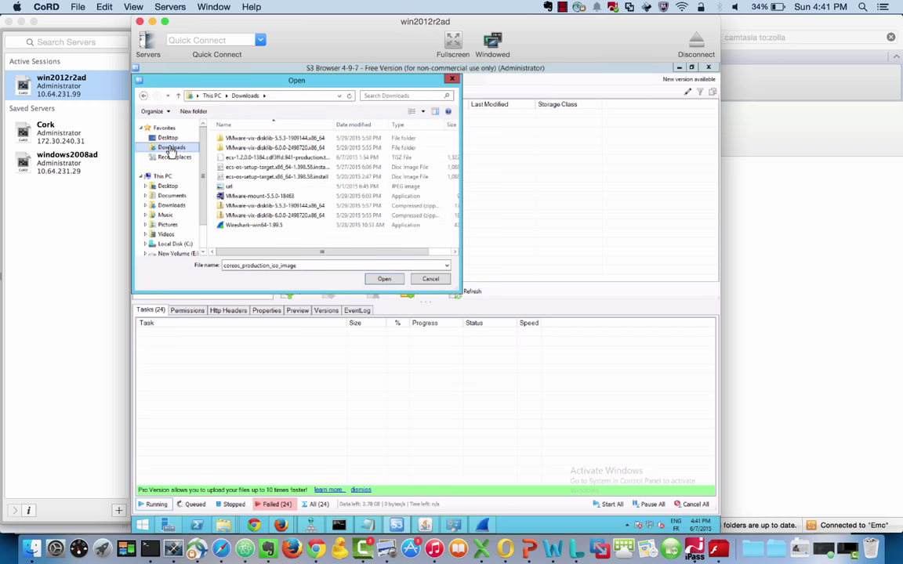
left_click(170, 148)
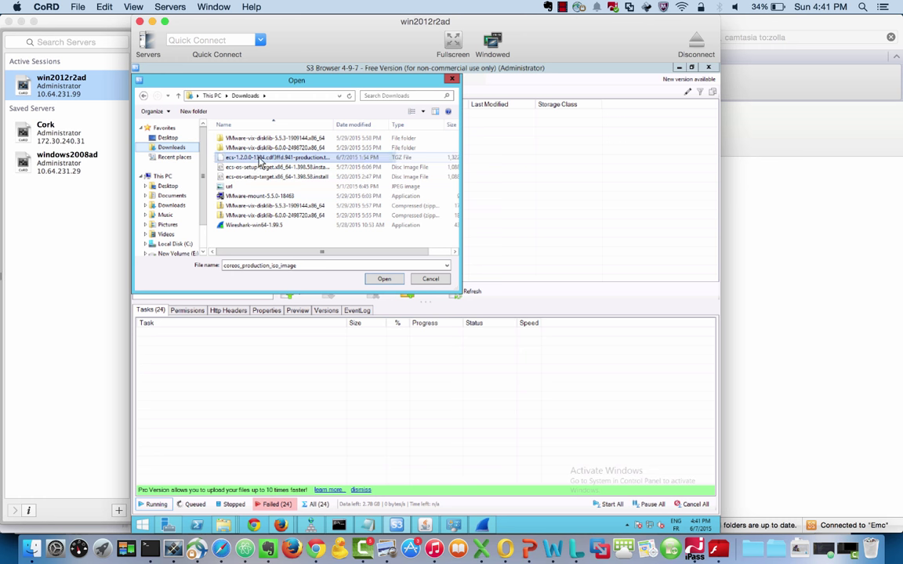
double_click(260, 158)
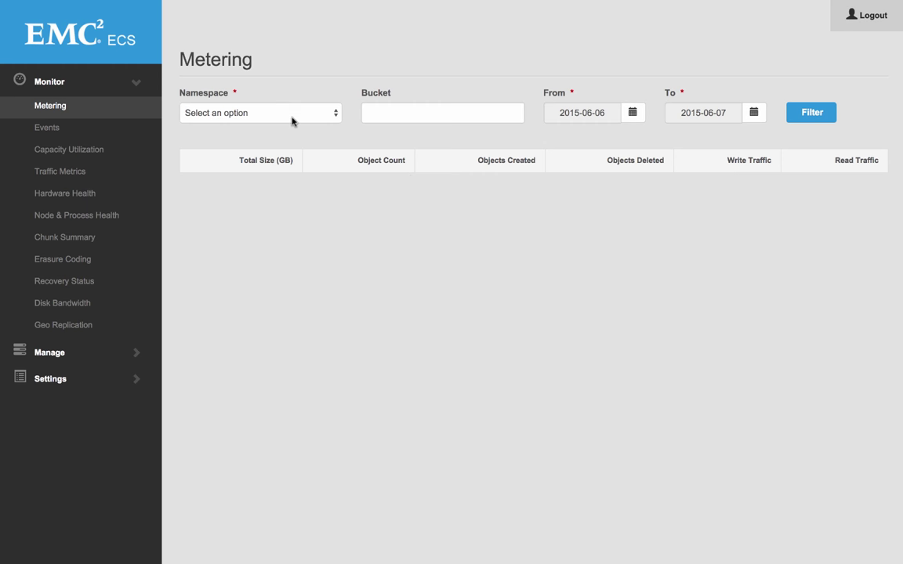
Step: Filter ECS metering to namespace ns1 and bucket1
left_click(292, 121)
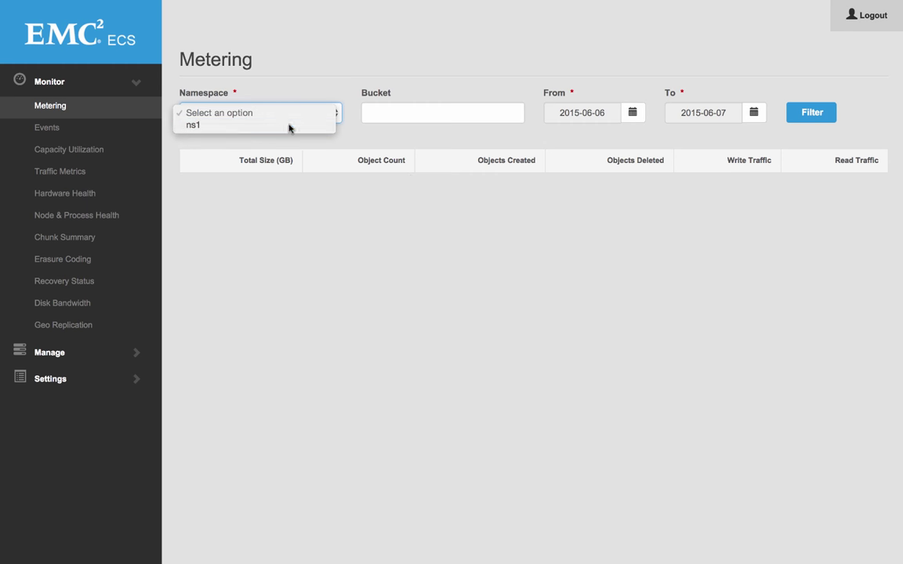
left_click(289, 126)
left_click(431, 116)
type("bucket1")
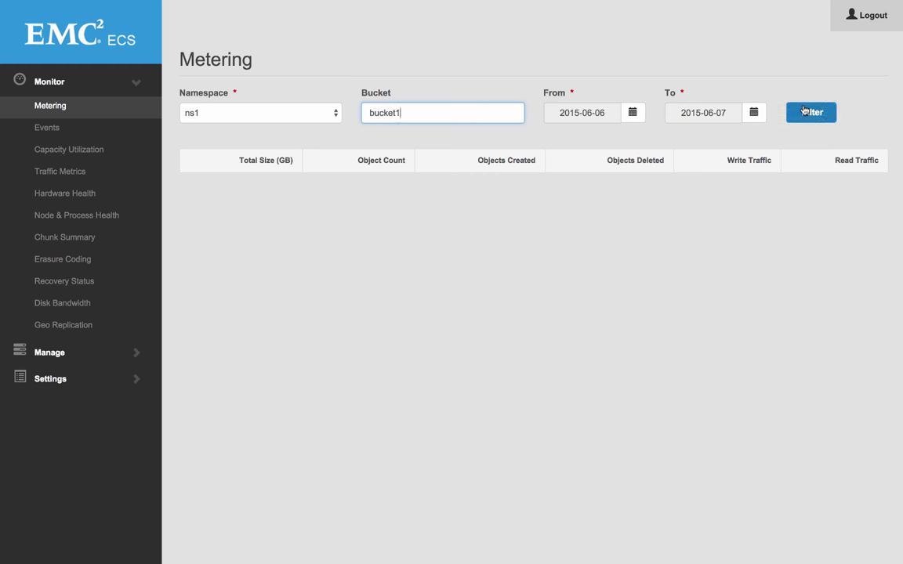
left_click(812, 112)
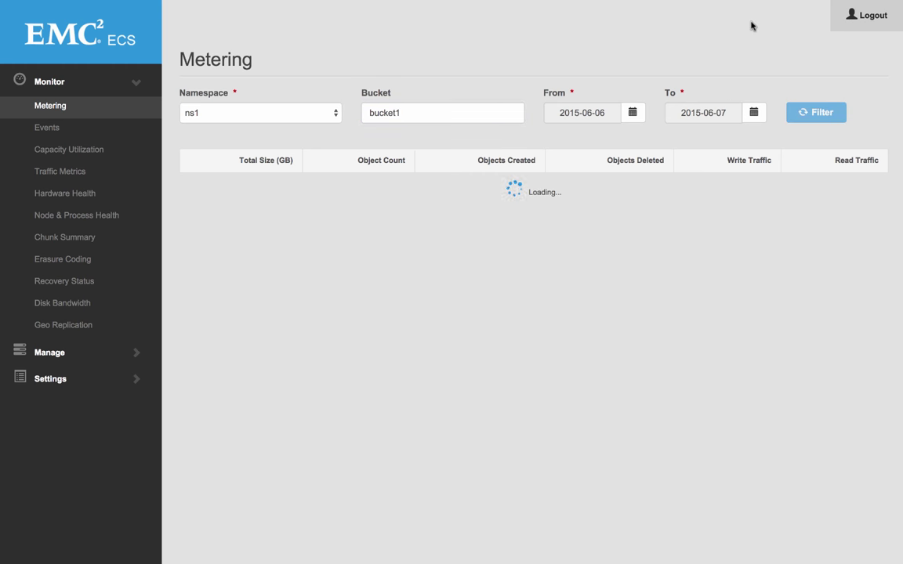